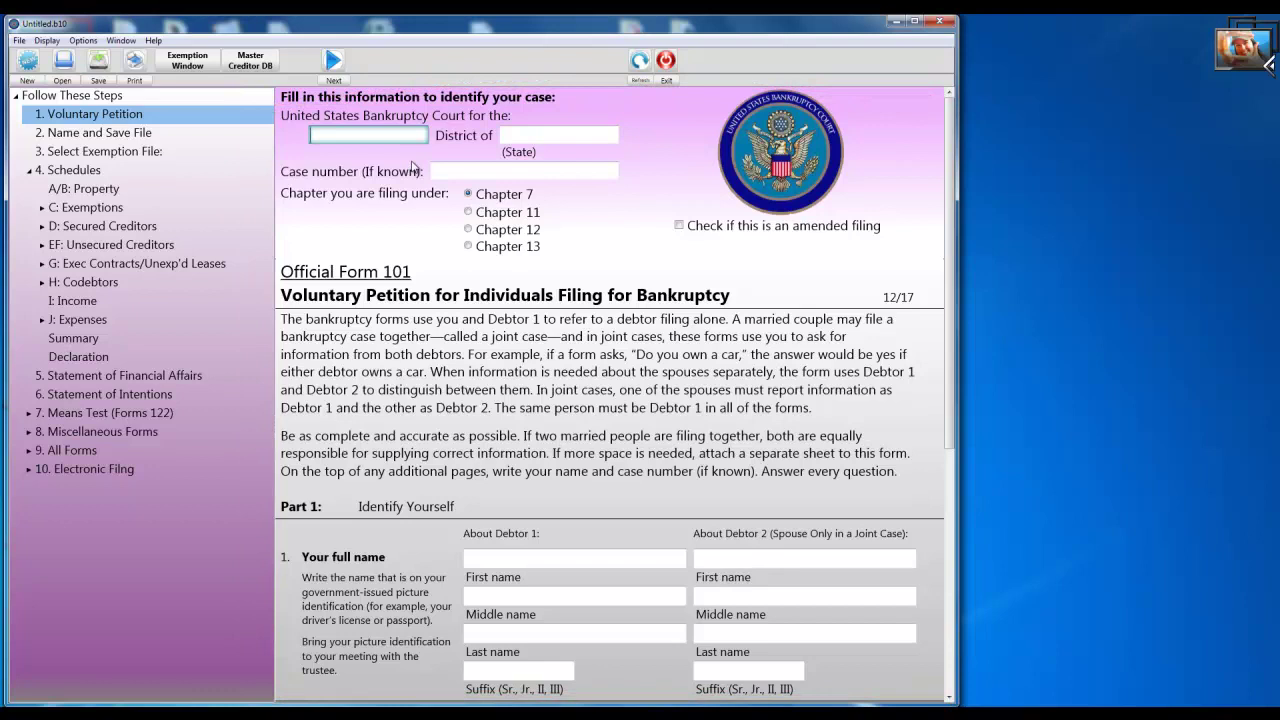
# Step: Set the court to the Northern District of Ohio, the case number to YouTube 1, and the filing chapter to Chapter 13
pyautogui.write('Northern')
pyautogui.press('Tab')
pyautogui.write('Ohio')
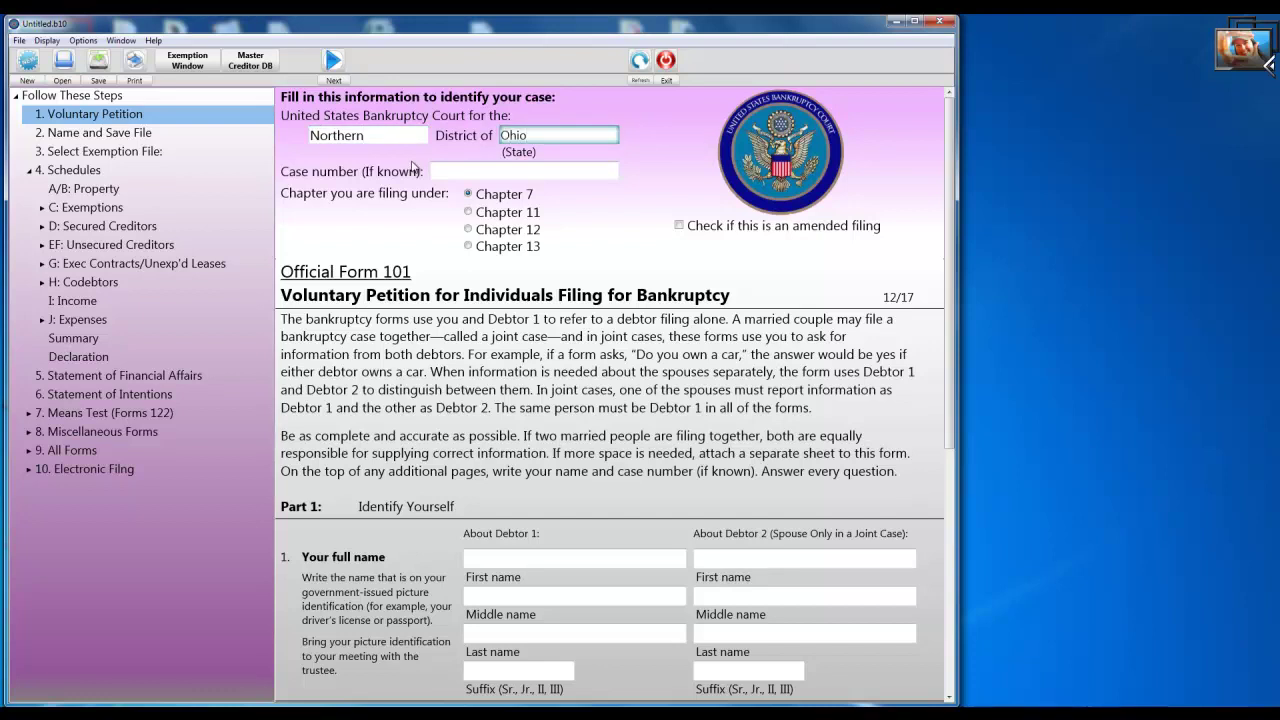
pyautogui.press('Tab')
pyautogui.write('Y')
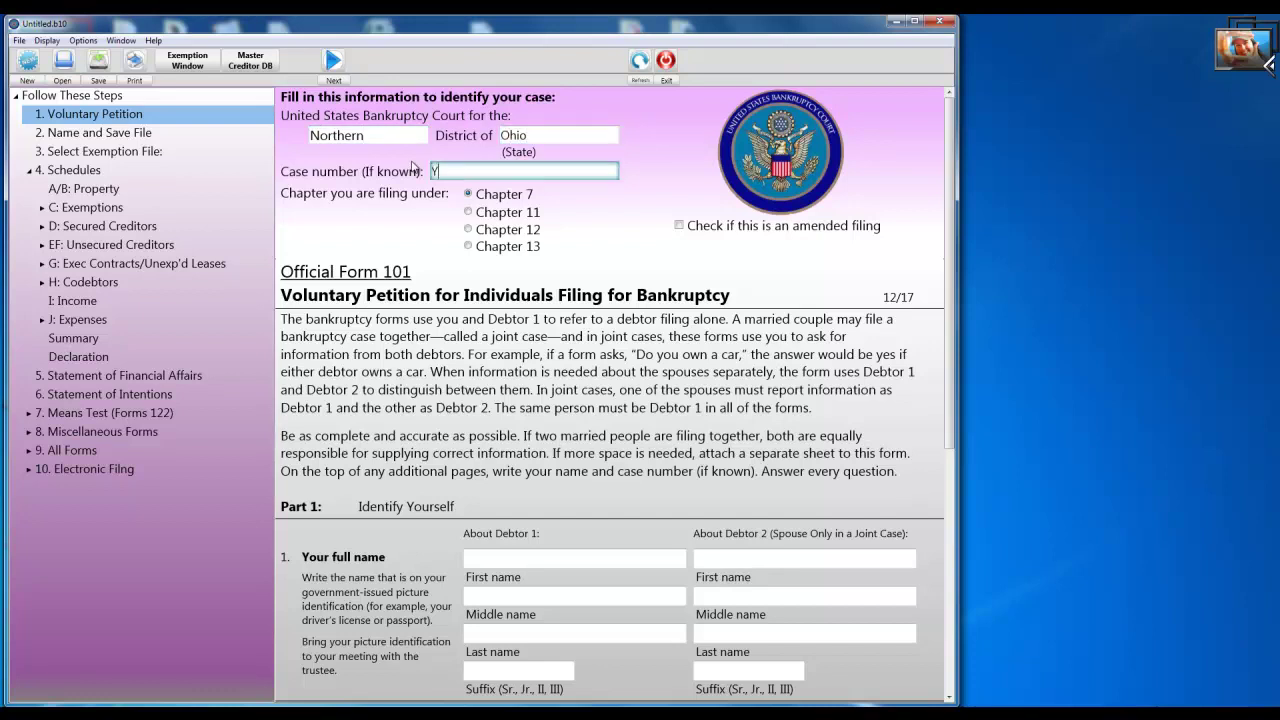
pyautogui.write('ouTube 1')
pyautogui.click(468, 245)
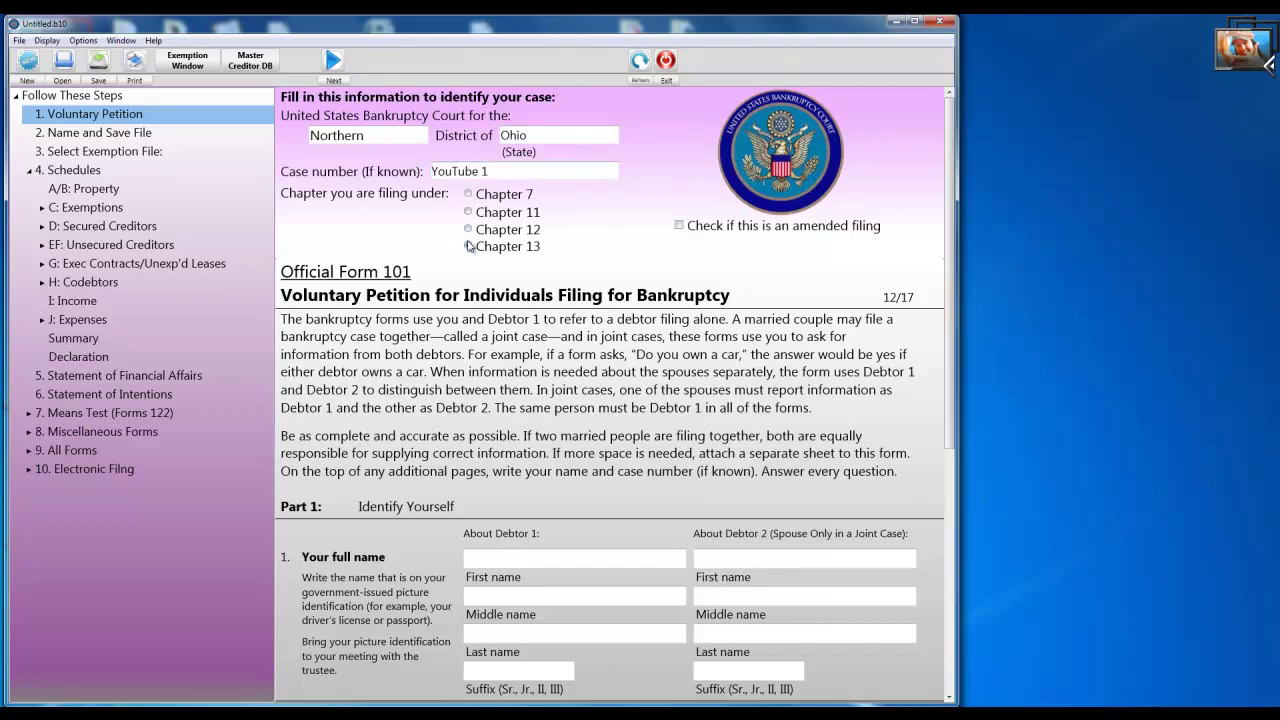
# Step: Enter Debtor 1's first, middle and last name in question 1 of the Voluntary Petition
pyautogui.click(492, 557)
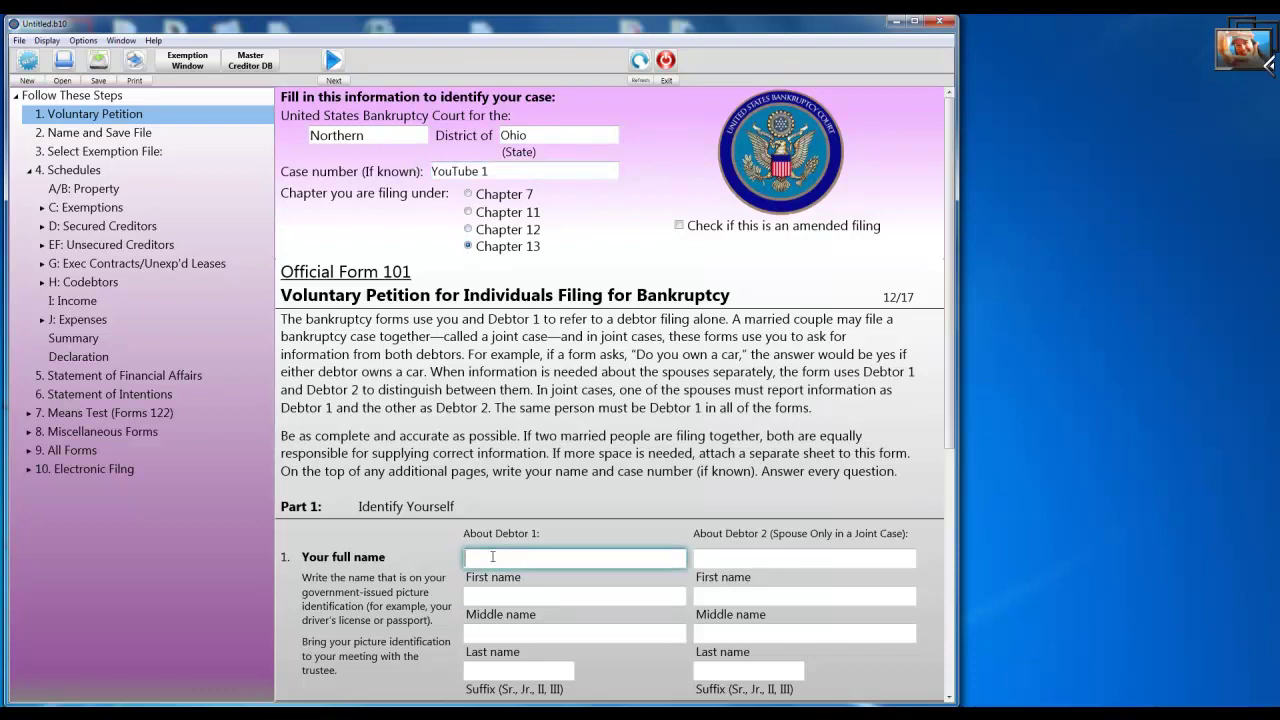
pyautogui.write('Robert')
pyautogui.press('Tab')
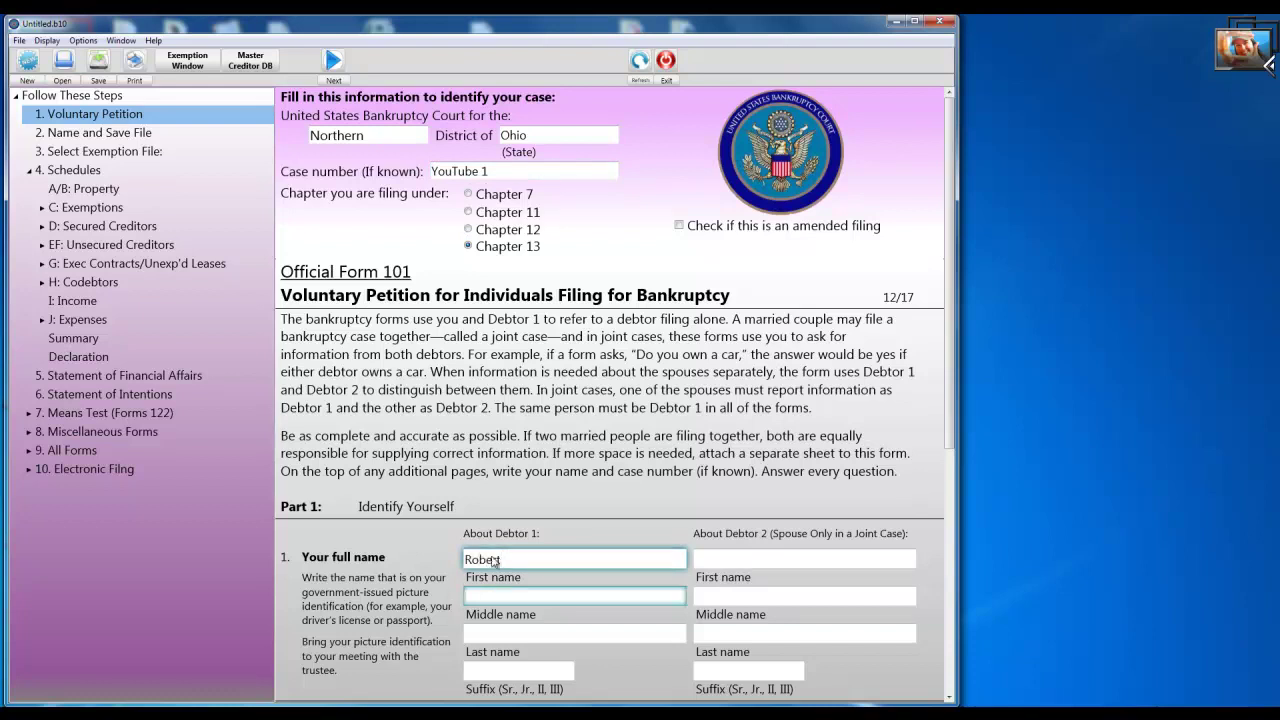
pyautogui.write('F')
pyautogui.press('Tab')
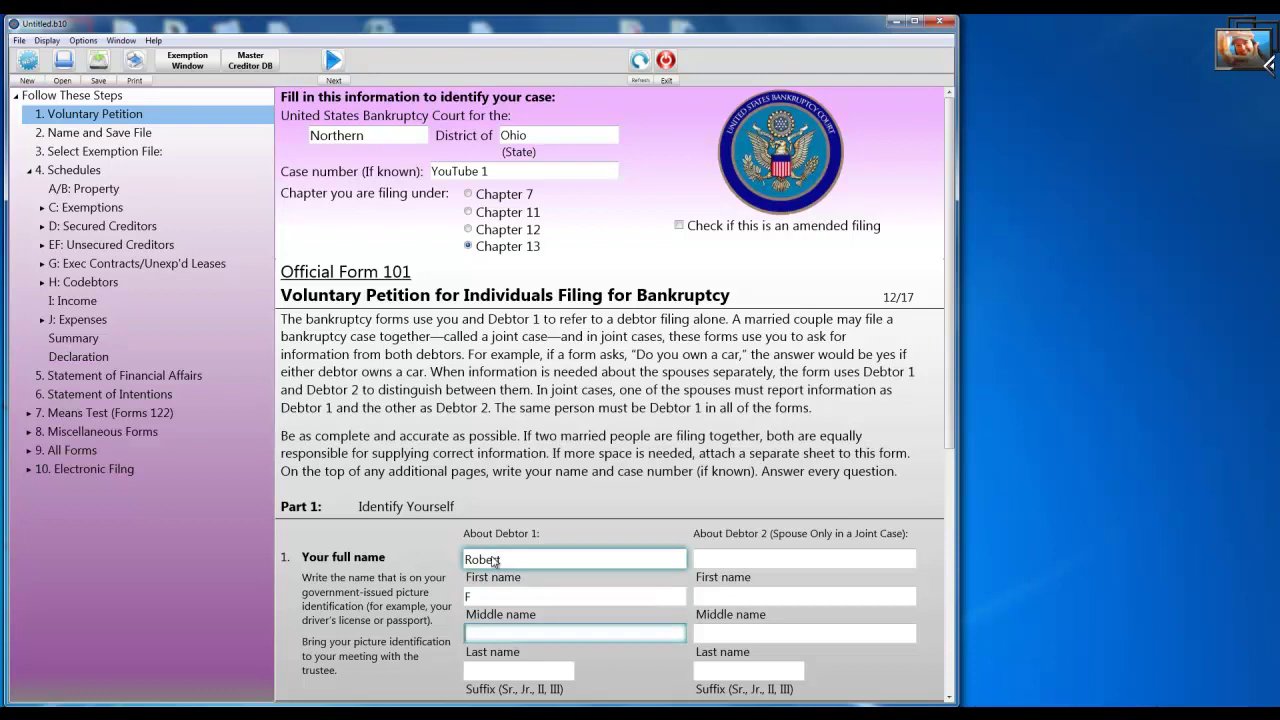
pyautogui.write('Grenessem')
pyautogui.press('Tab')
pyautogui.press('Tab')
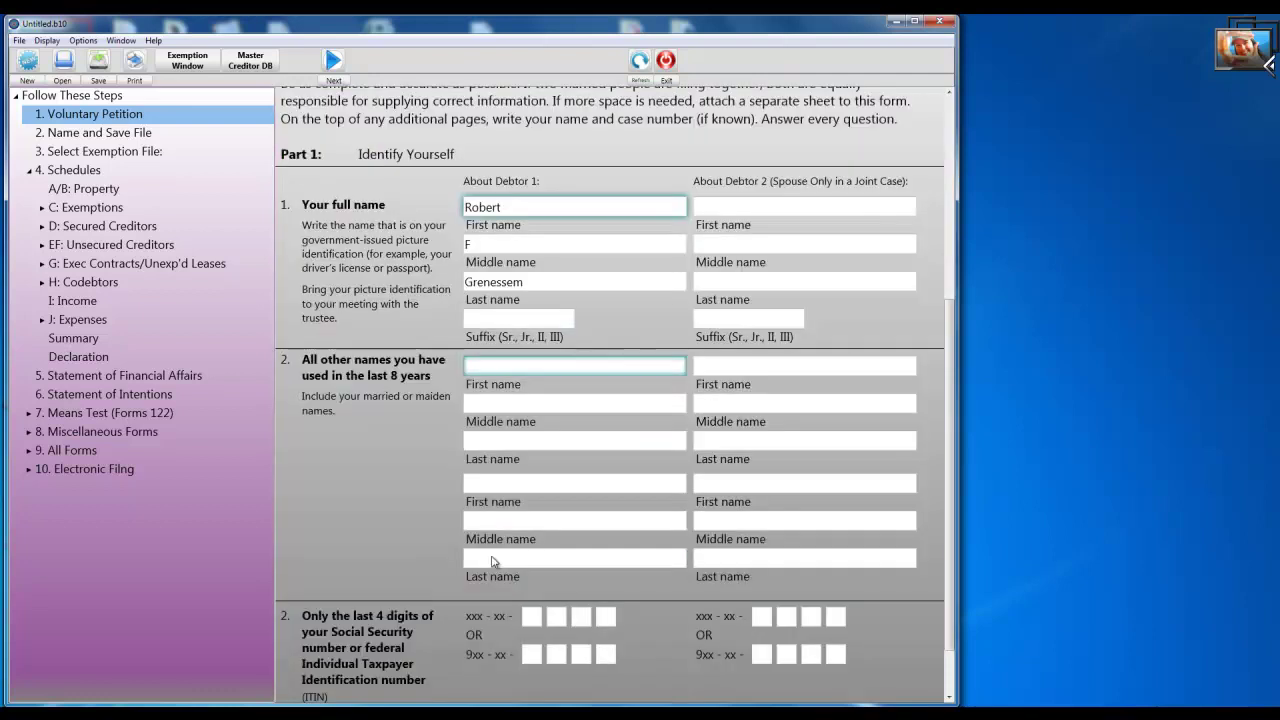
# Step: Enter the last four digits of Debtor 1's Social Security number
pyautogui.click(529, 615)
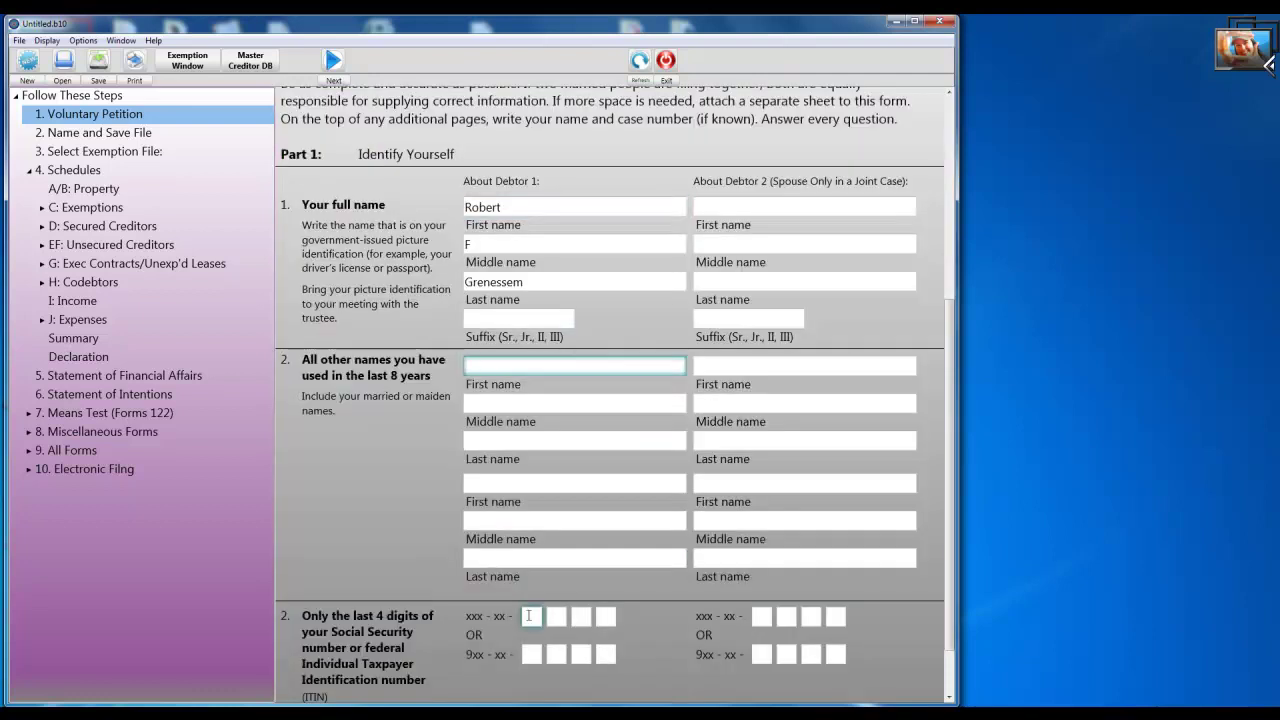
pyautogui.write('1234')
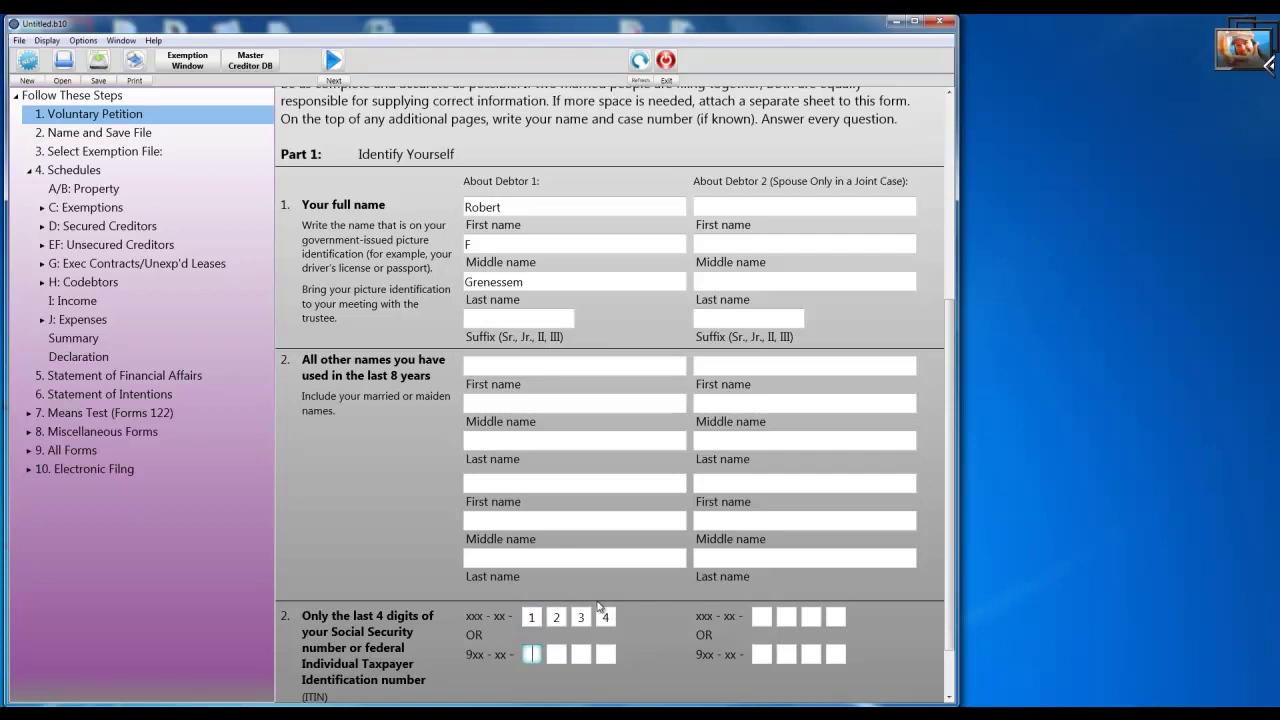
pyautogui.scroll(-2, 599, 607)
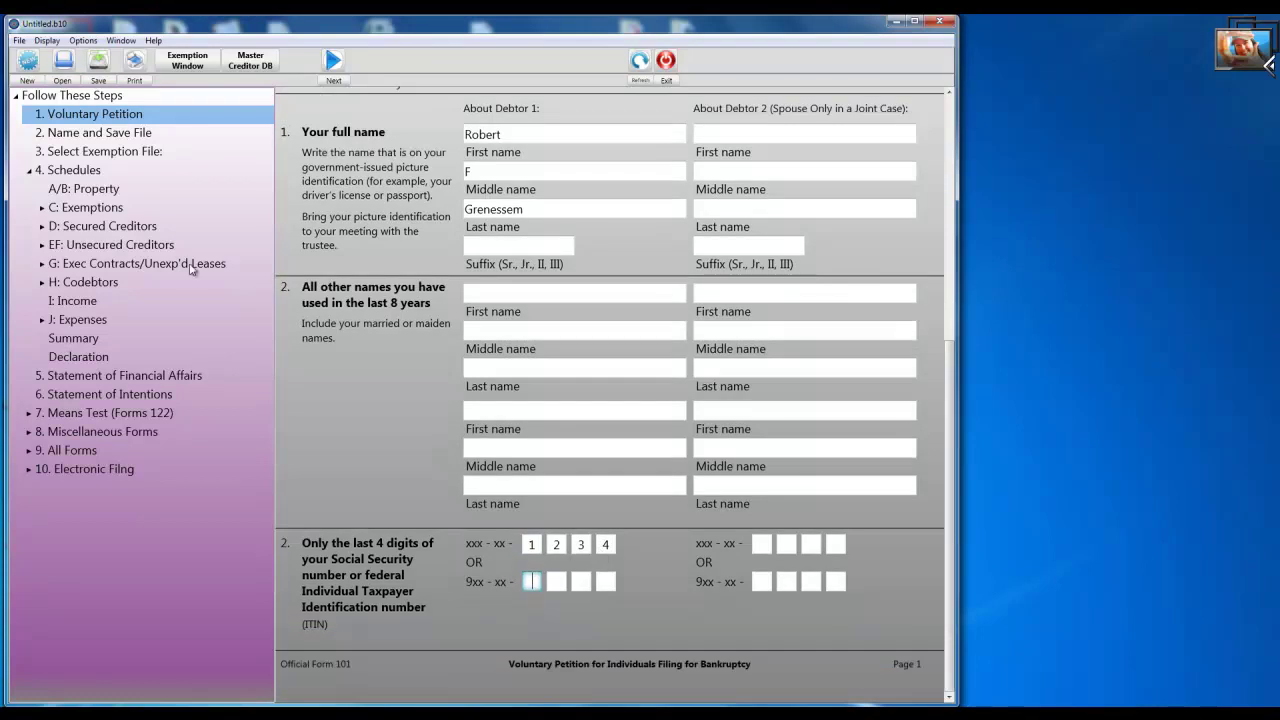
# Step: Go to page 6 of the Voluntary Petition and review the reporting questions on creditors, assets and liabilities and the signature section
pyautogui.click(333, 62)
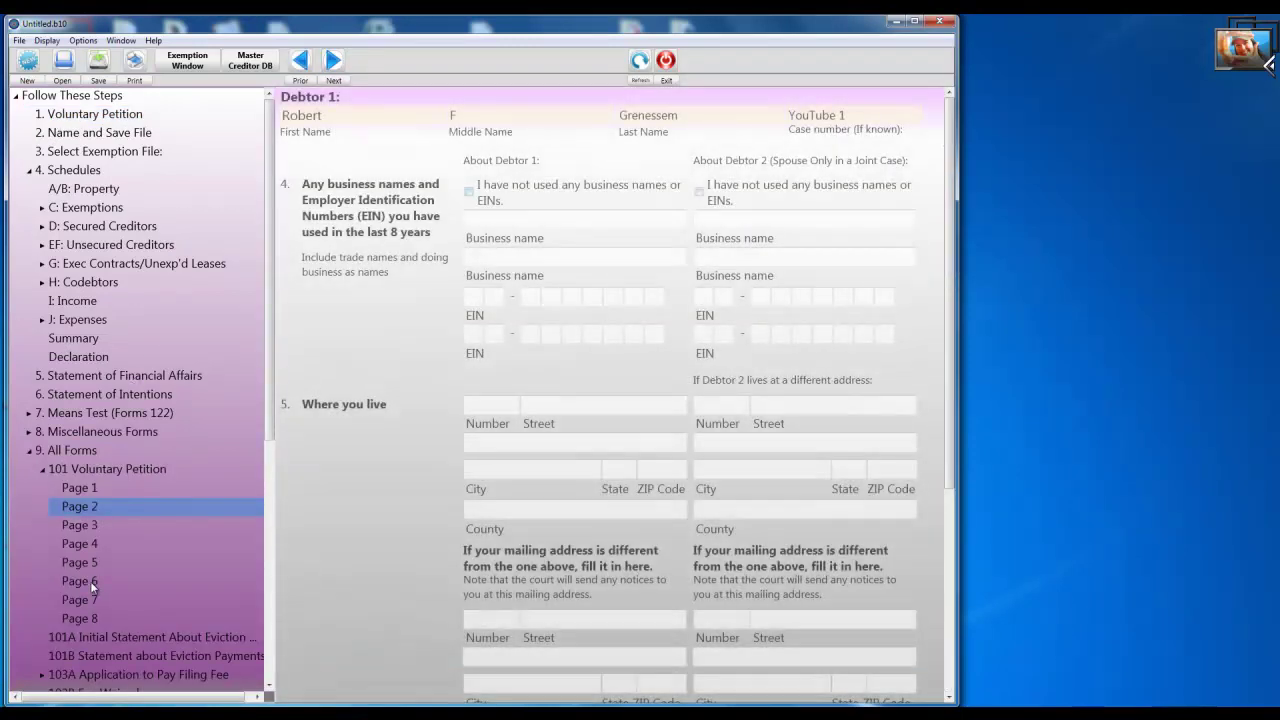
pyautogui.click(90, 581)
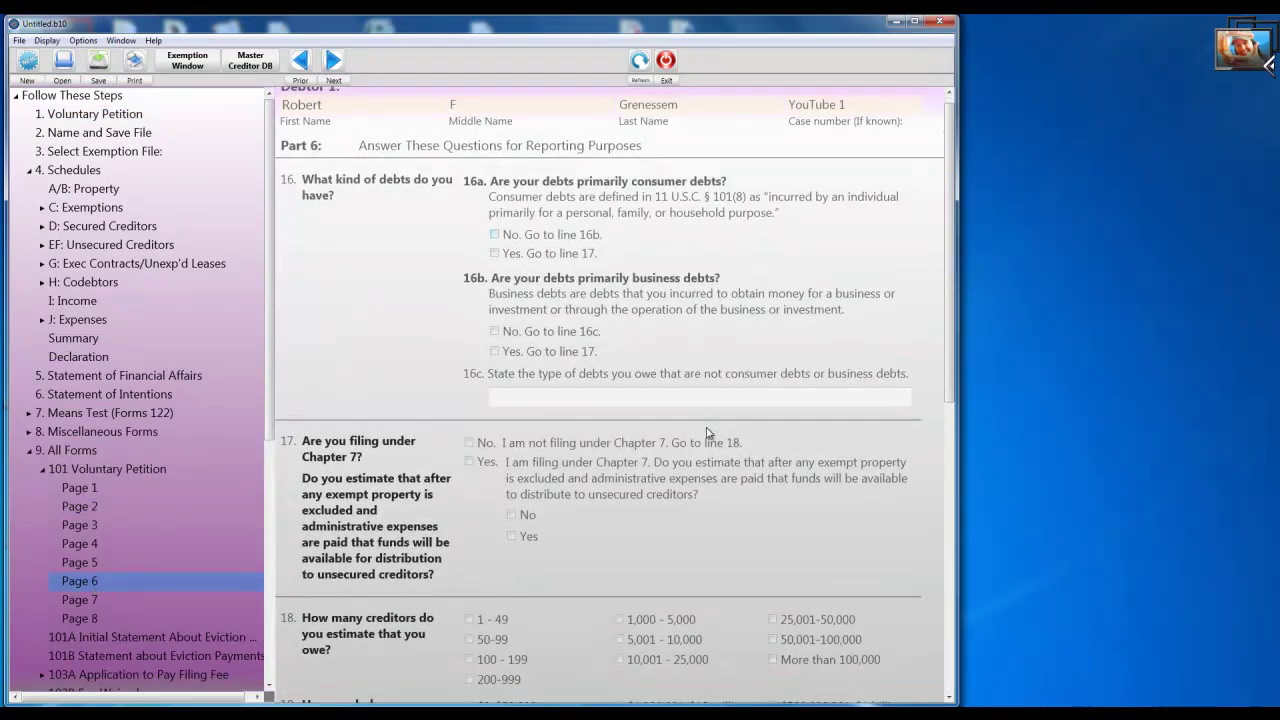
pyautogui.scroll(-3, 707, 432)
pyautogui.scroll(-3, 783, 292)
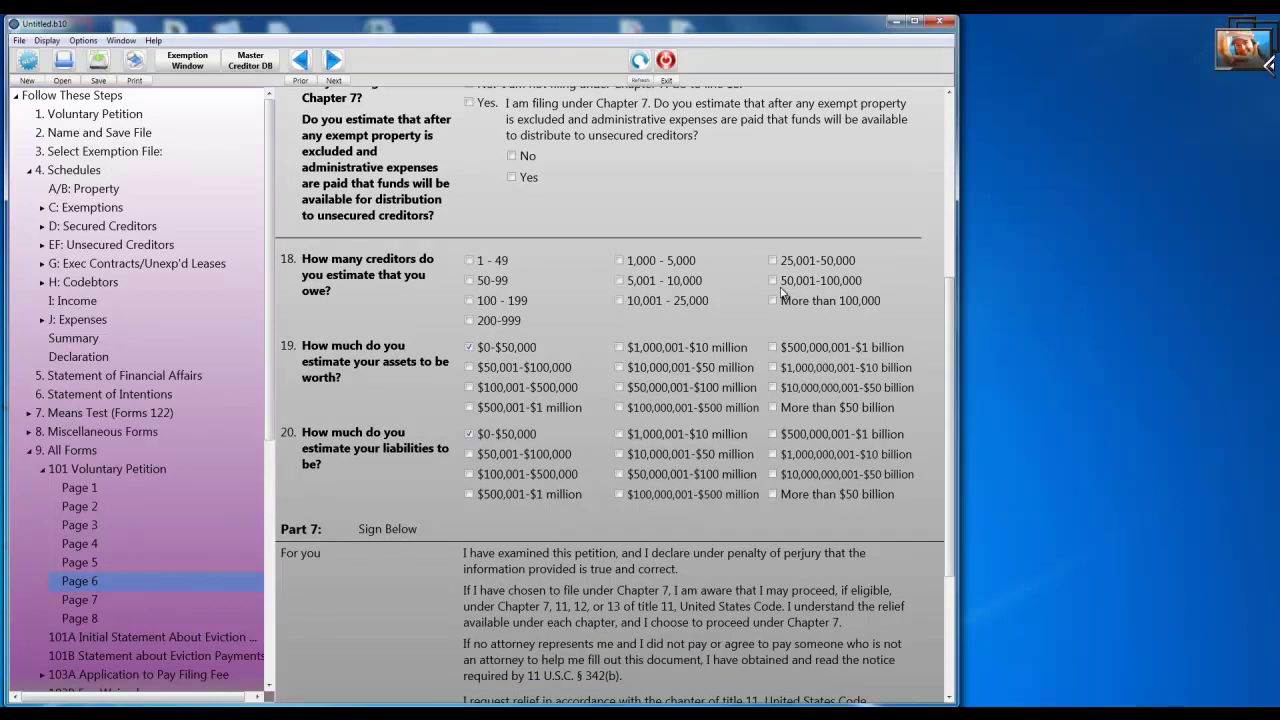
pyautogui.scroll(-3, 775, 295)
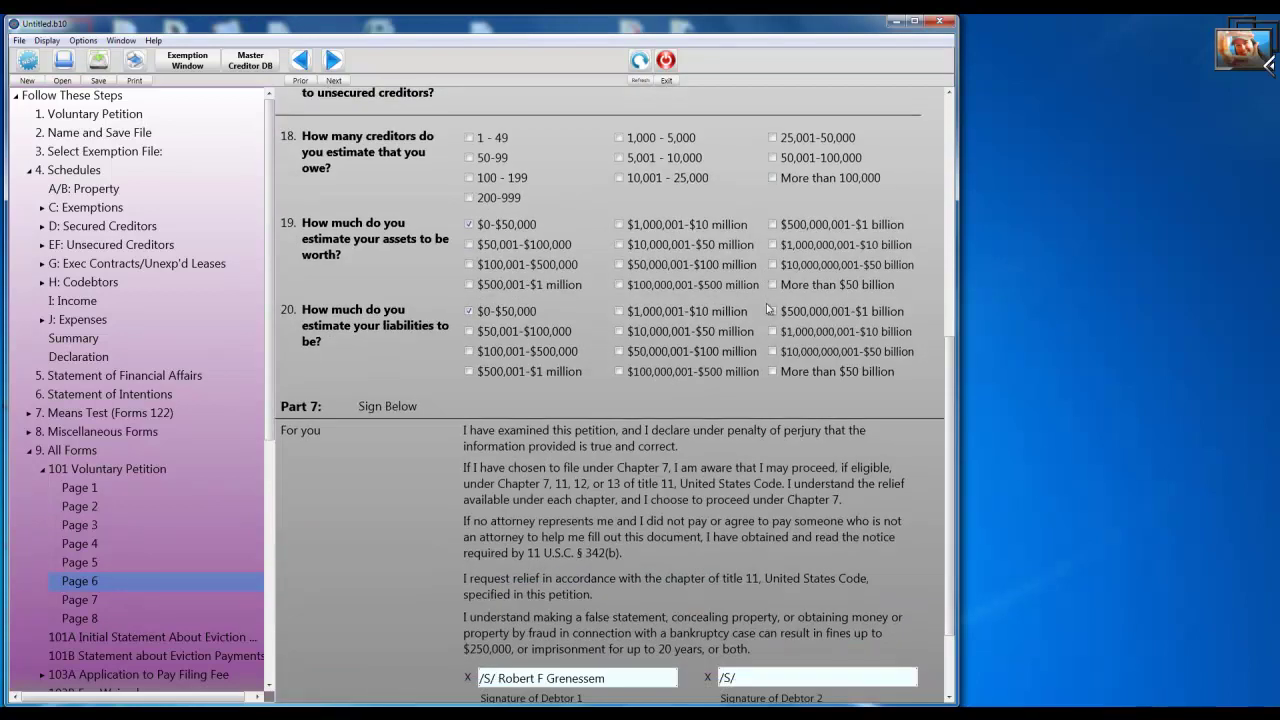
pyautogui.moveTo(952, 370); pyautogui.dragTo(952, 384)
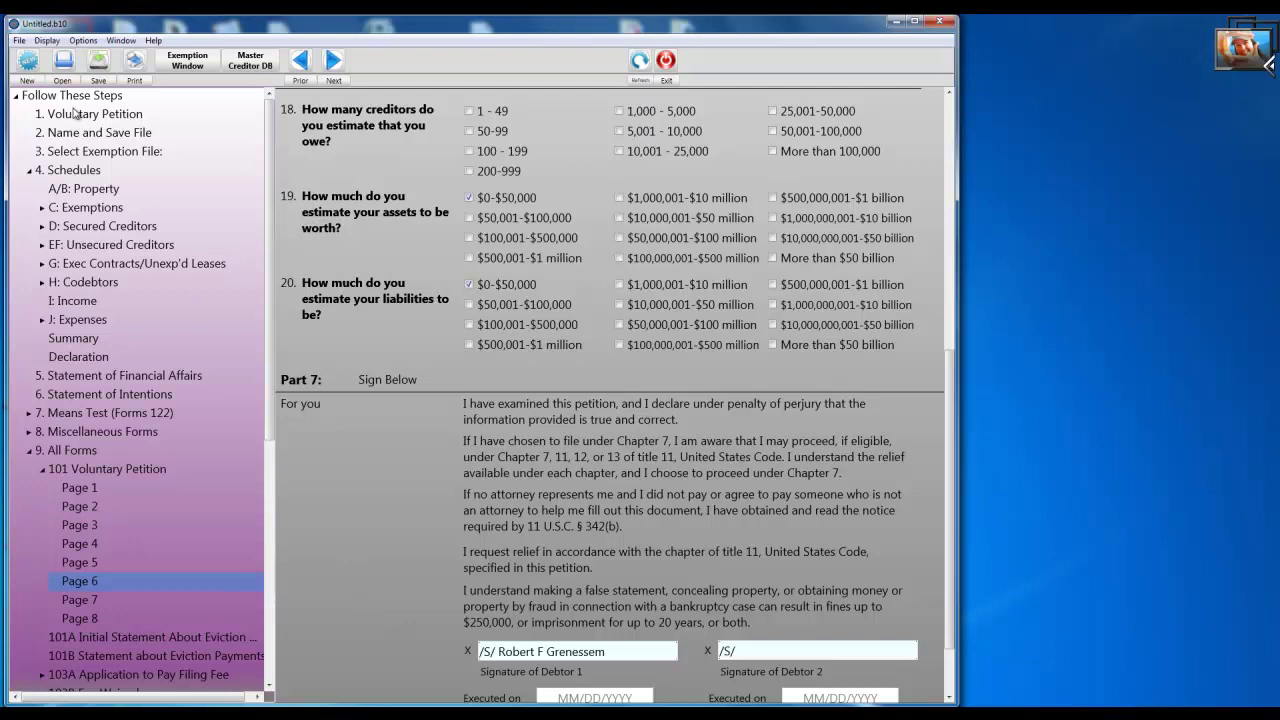
# Step: Open the case file YouTube 1.b10 without saving the current changes and view page 6 of its Voluntary Petition down to the signatures
pyautogui.click(19, 40)
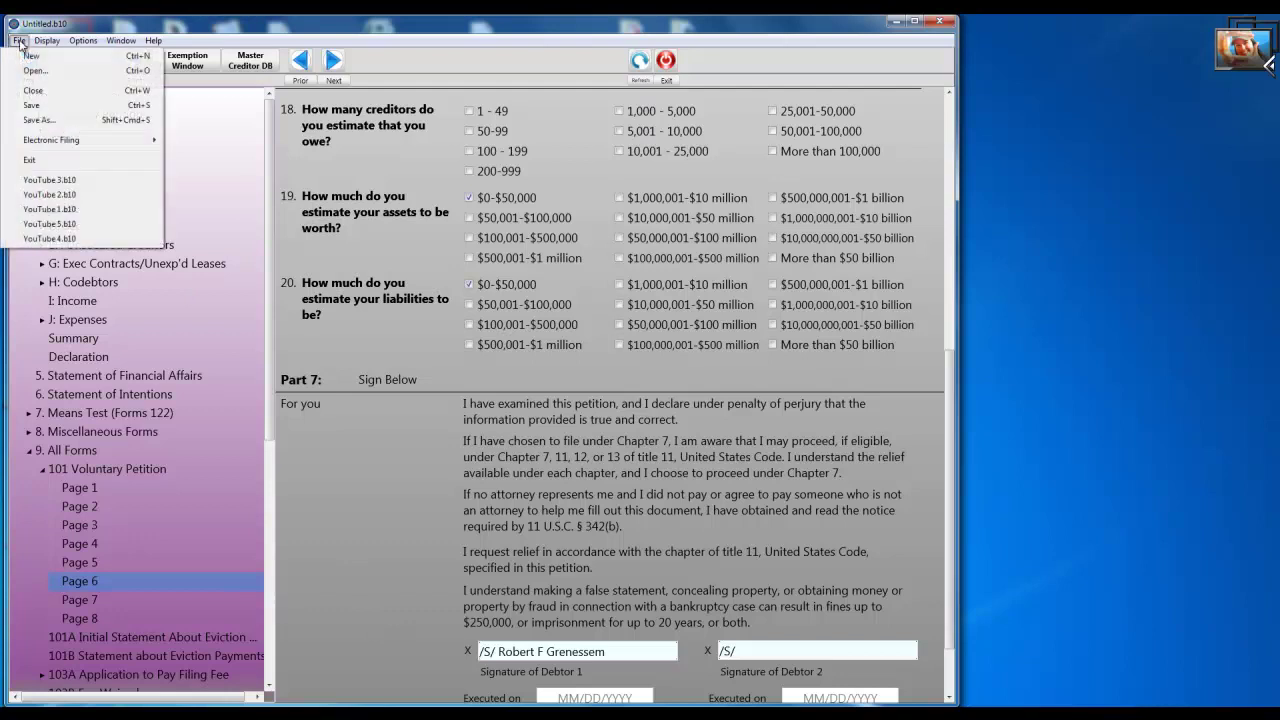
pyautogui.click(55, 214)
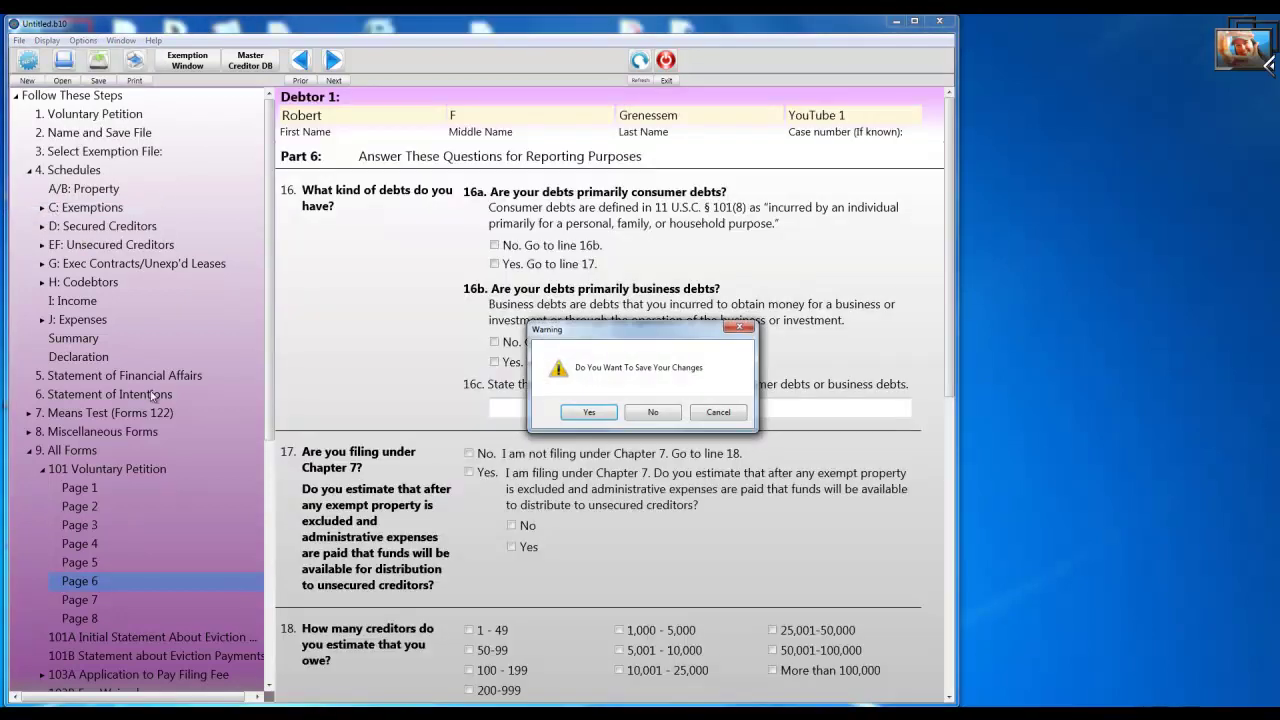
pyautogui.click(652, 411)
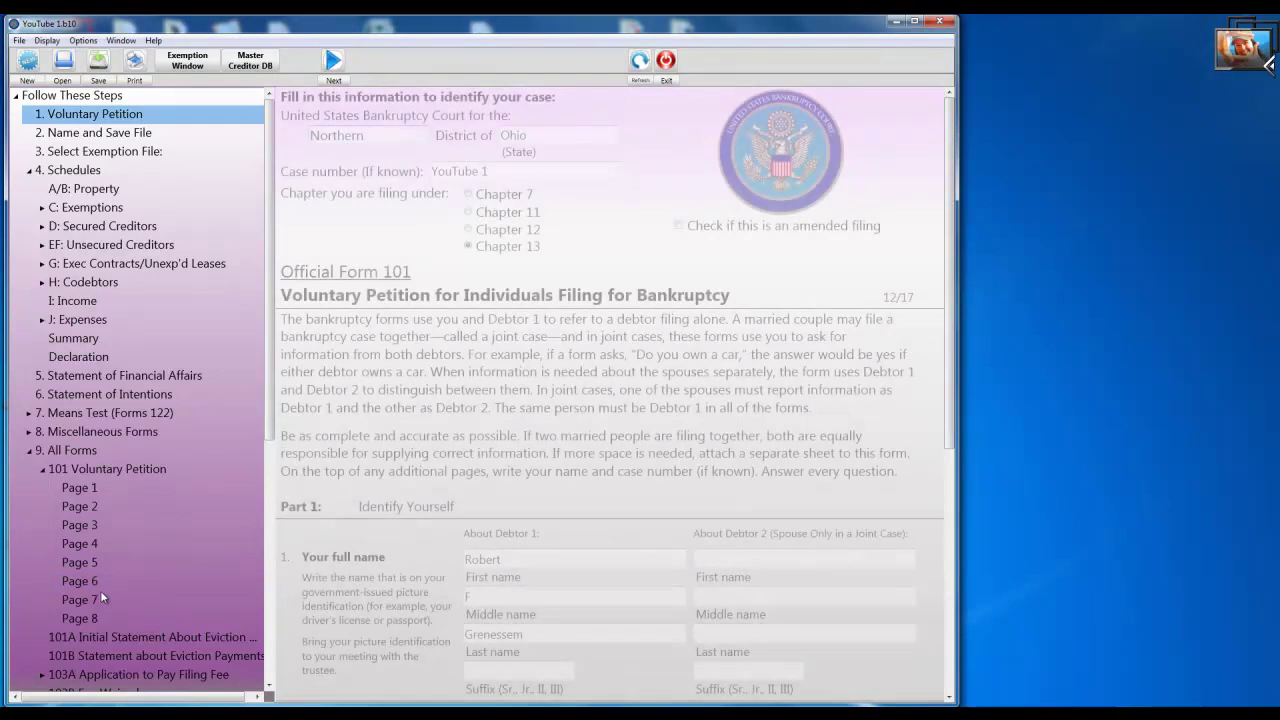
pyautogui.click(91, 580)
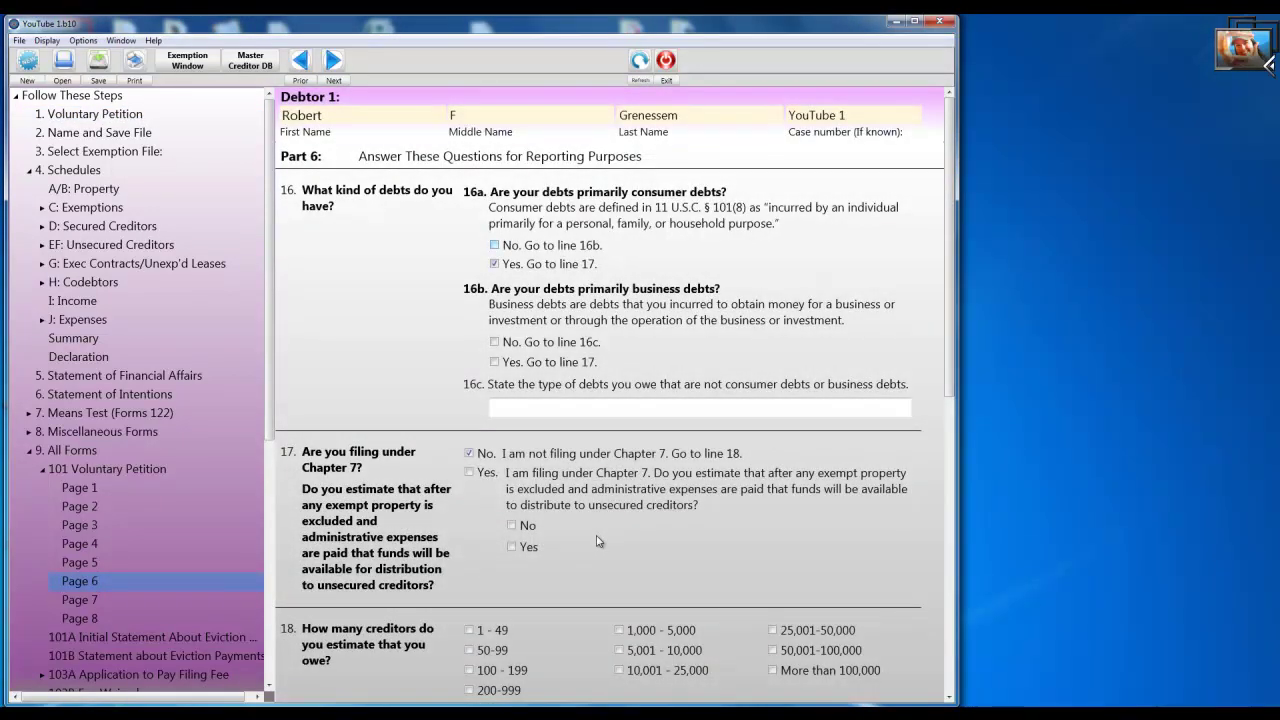
pyautogui.scroll(-5, 597, 540)
pyautogui.scroll(-7, 596, 535)
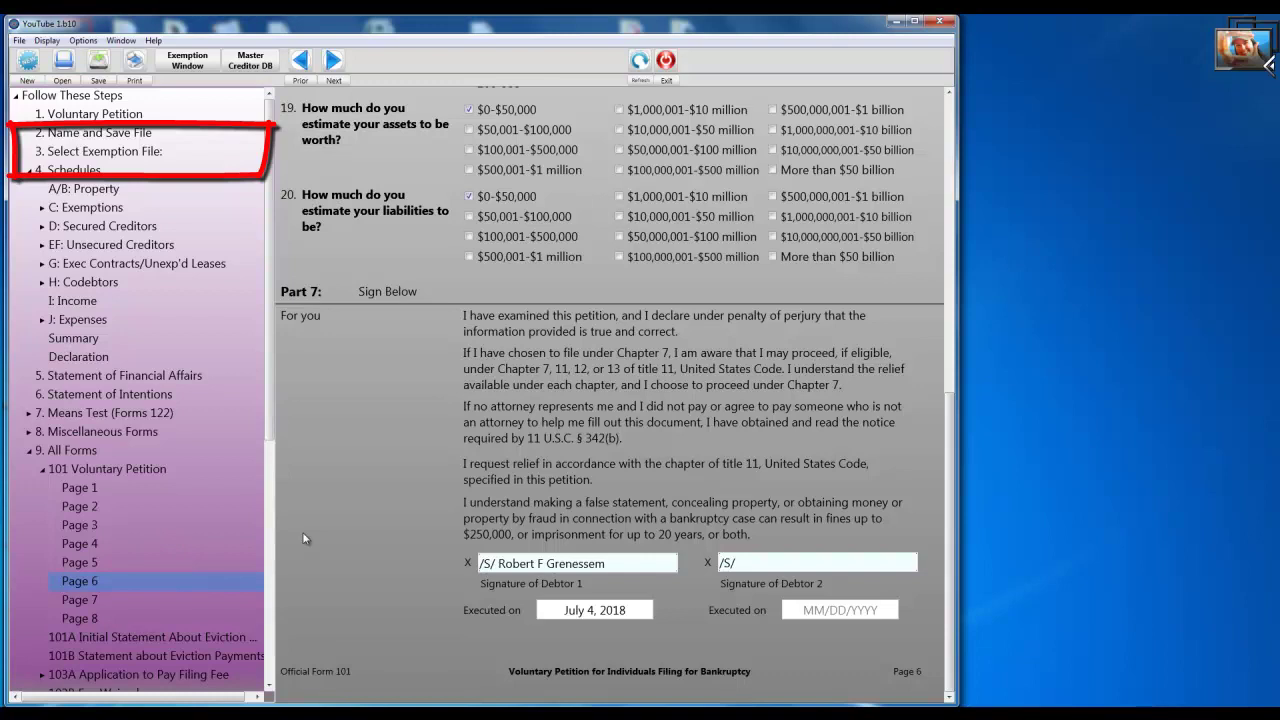
# Step: Load Ohio_(single).txt as the exemption file for the case
pyautogui.click(50, 152)
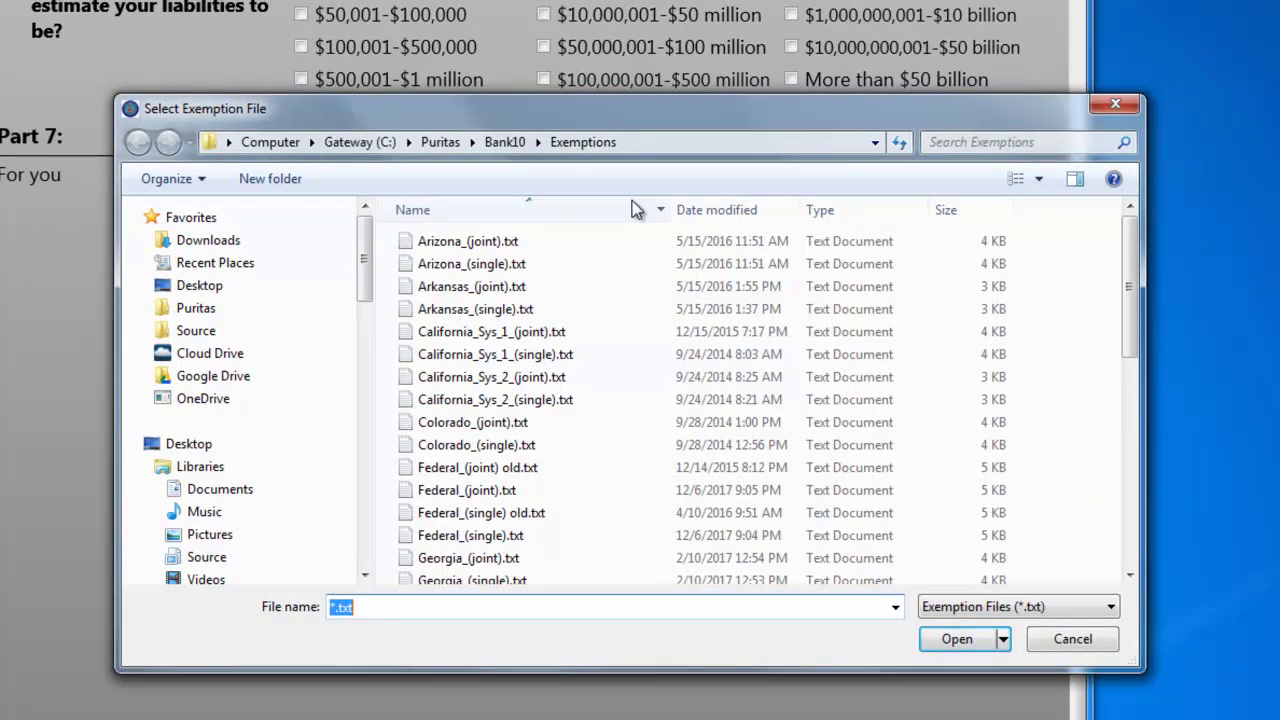
pyautogui.moveTo(1124, 284); pyautogui.dragTo(1094, 393)
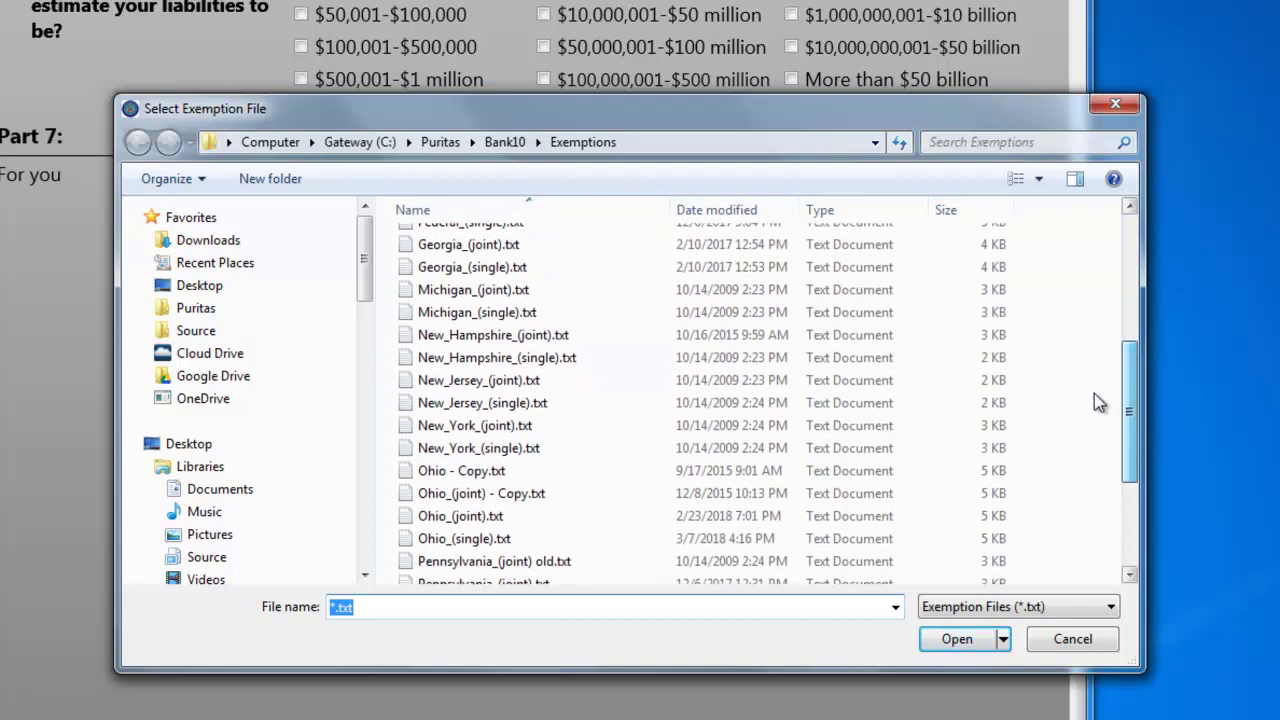
pyautogui.click(447, 546)
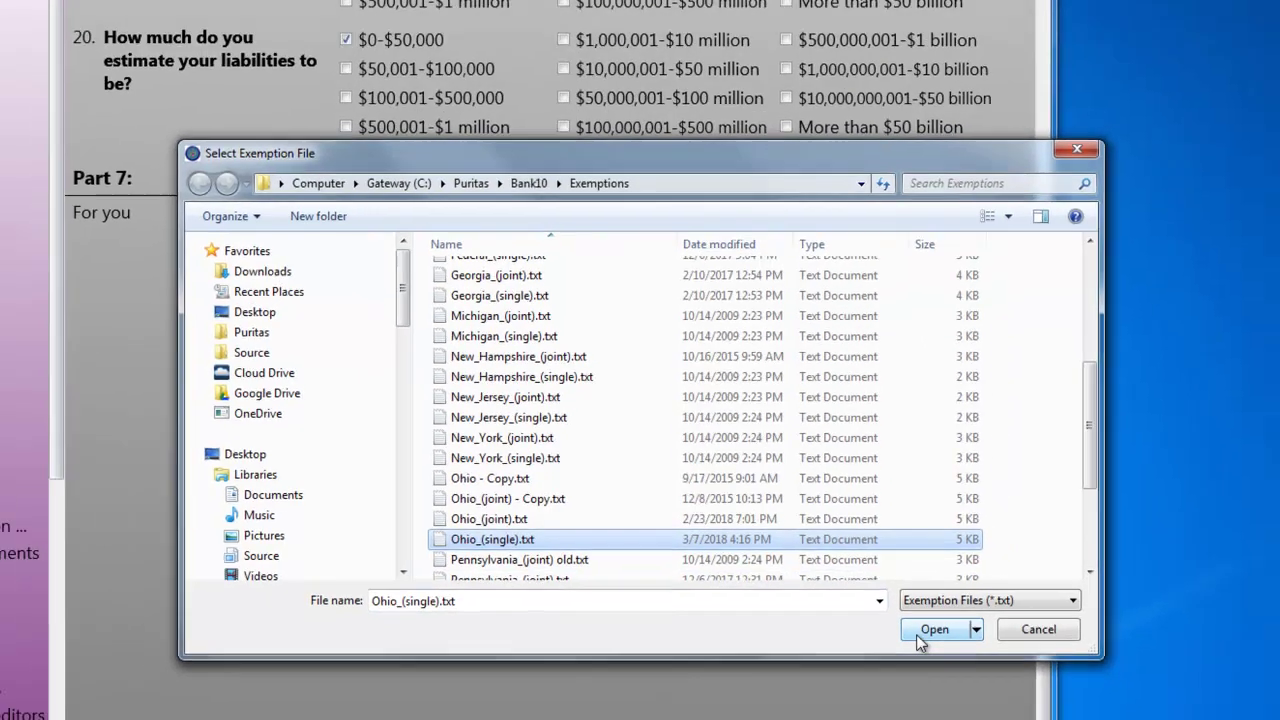
pyautogui.click(930, 641)
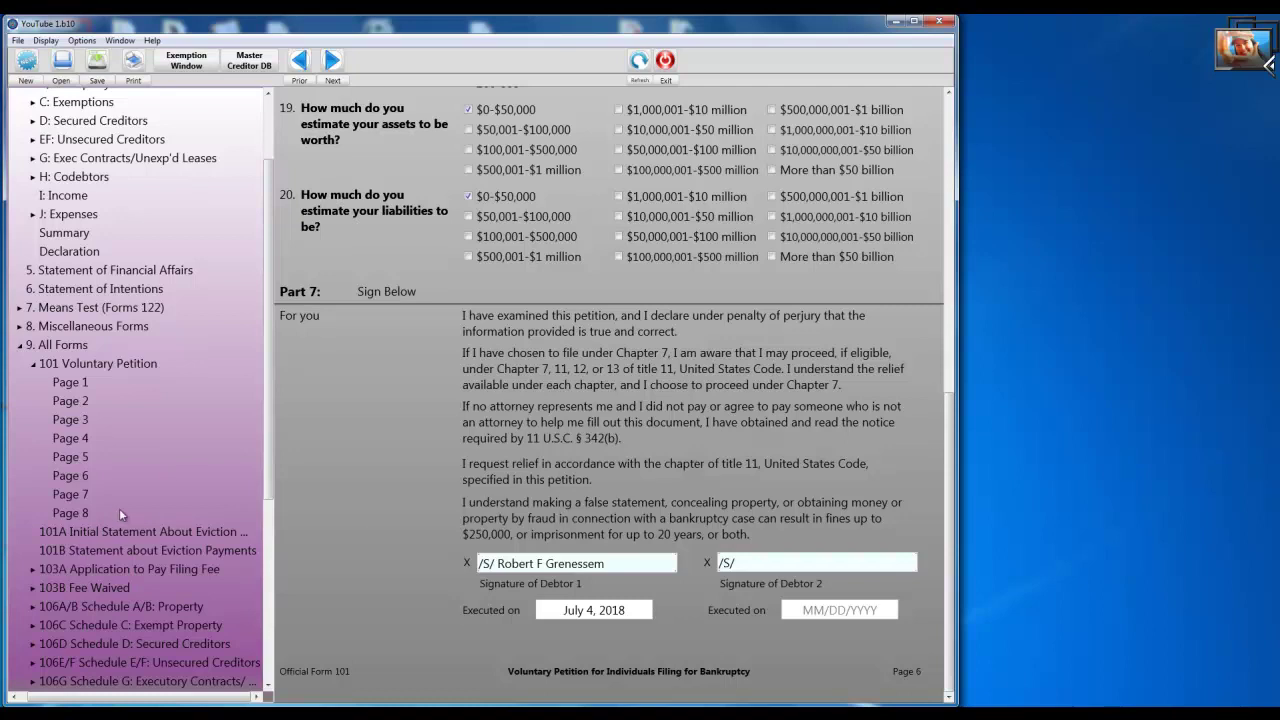
# Step: On page 1 of Schedule A/B, answer Yes to owning real property and enter the street address of property 1.1
pyautogui.click(120, 606)
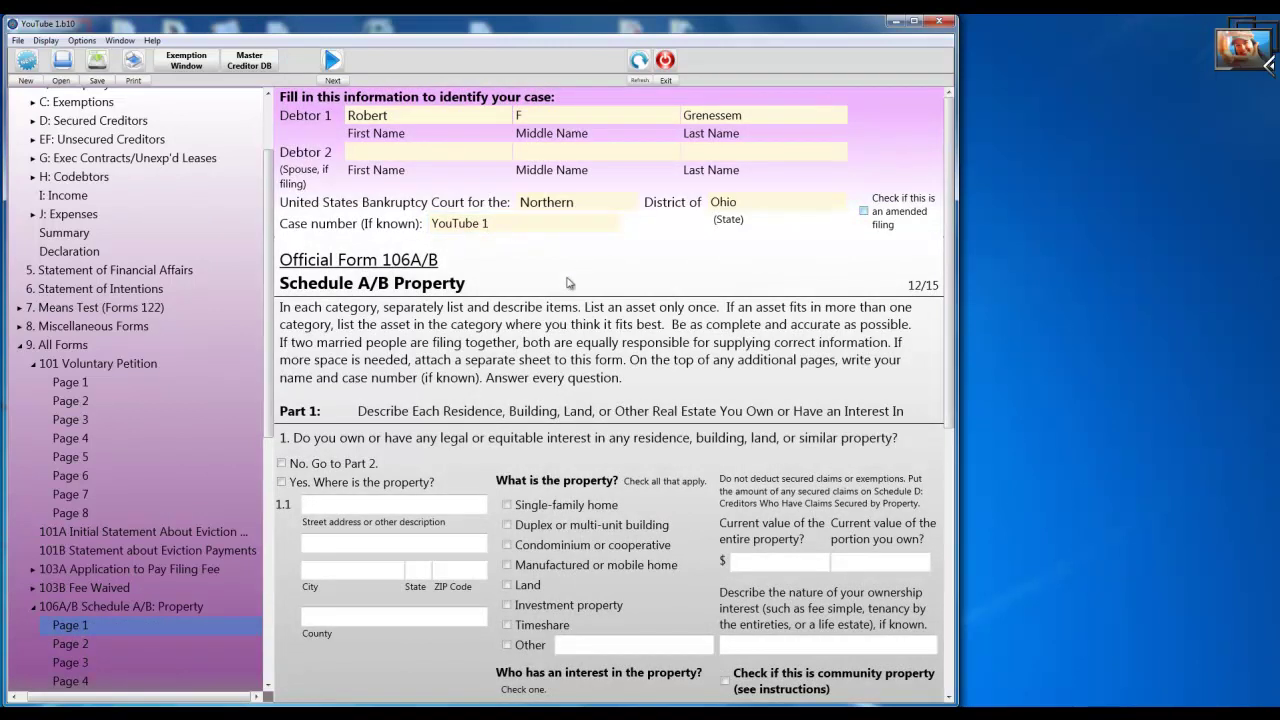
pyautogui.click(282, 484)
pyautogui.click(333, 512)
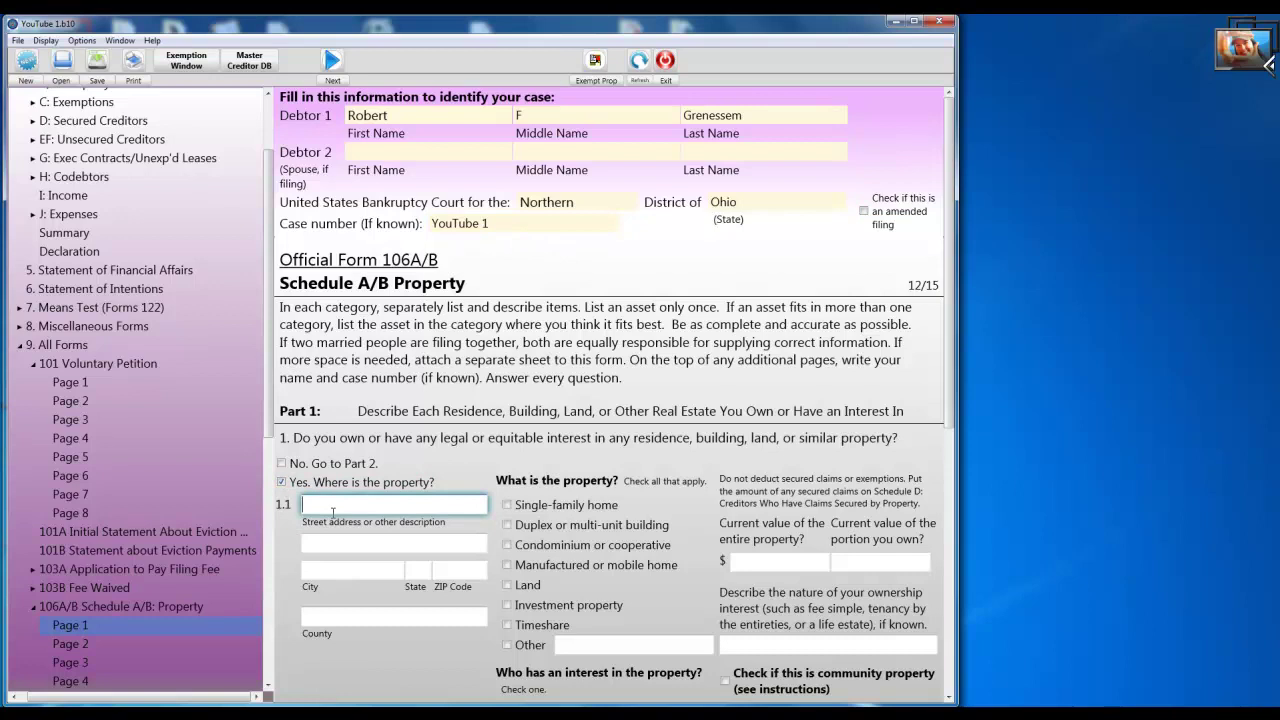
pyautogui.write('1047 W 147th St')
# Step: Fill in the city, state, ZIP code and county of property 1.1
pyautogui.click(335, 572)
pyautogui.write('L')
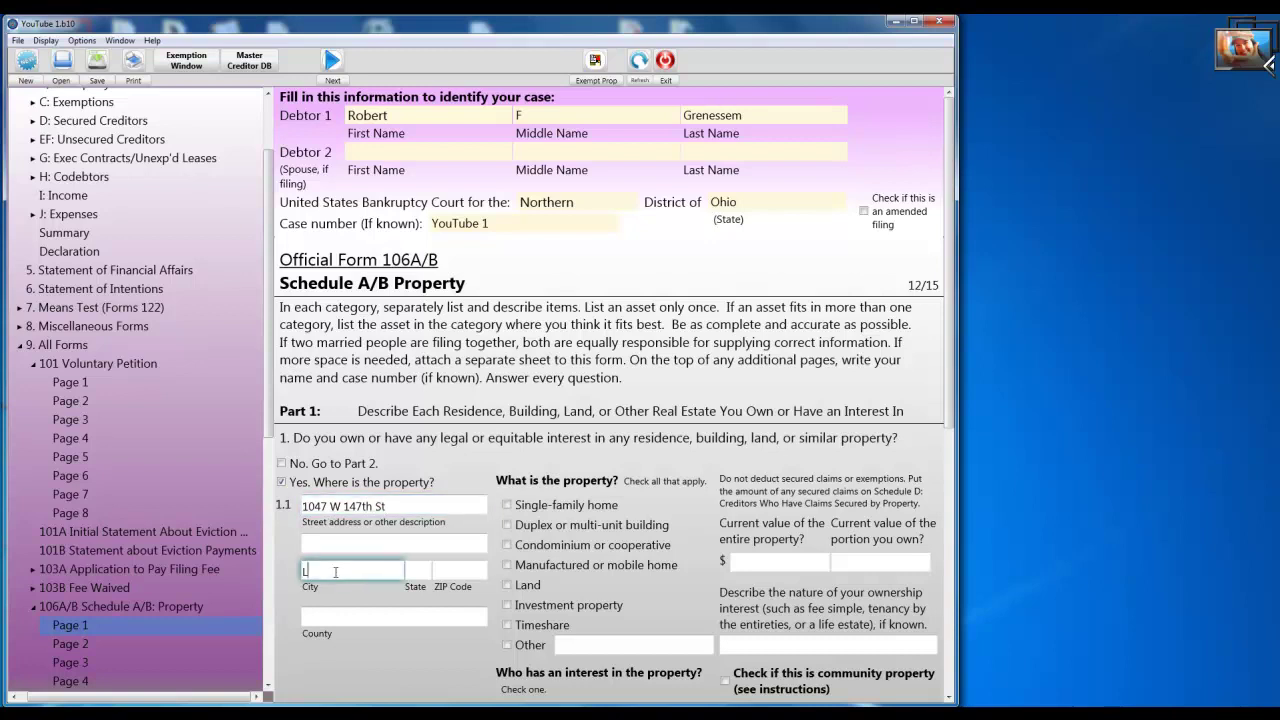
pyautogui.write('akewood')
pyautogui.press('Tab')
pyautogui.write('OH')
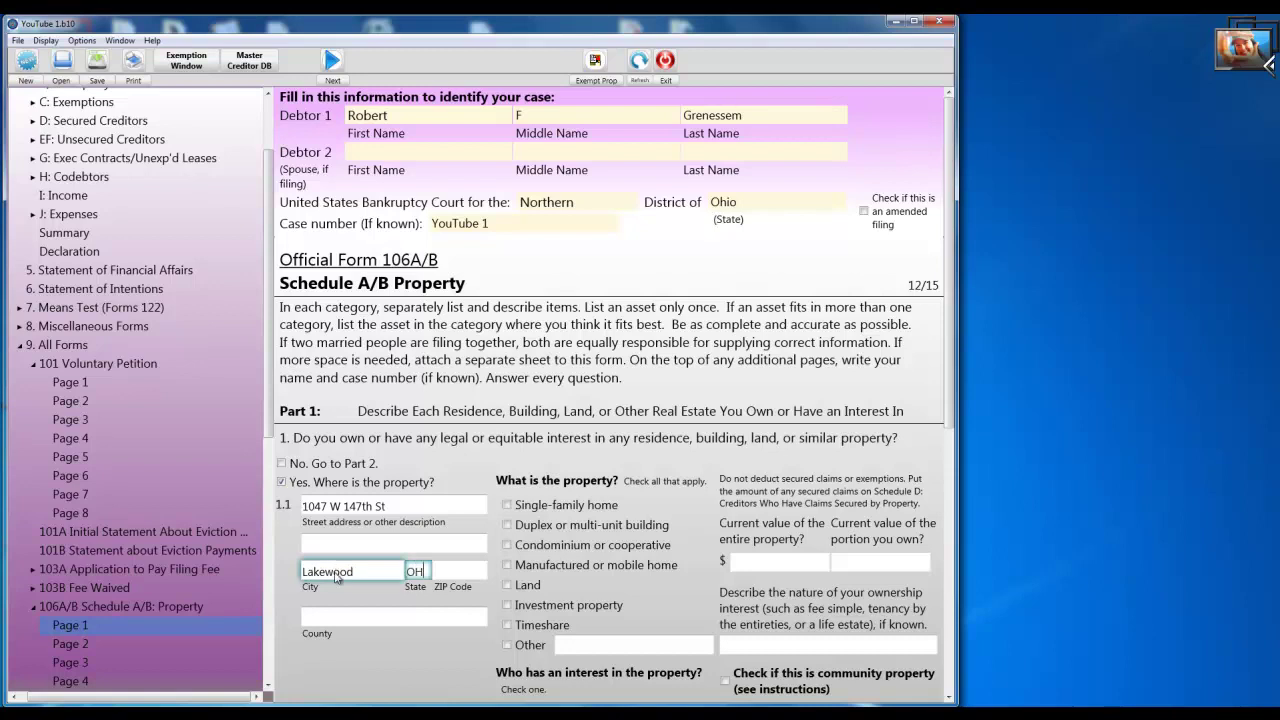
pyautogui.press('Tab')
pyautogui.write('44117')
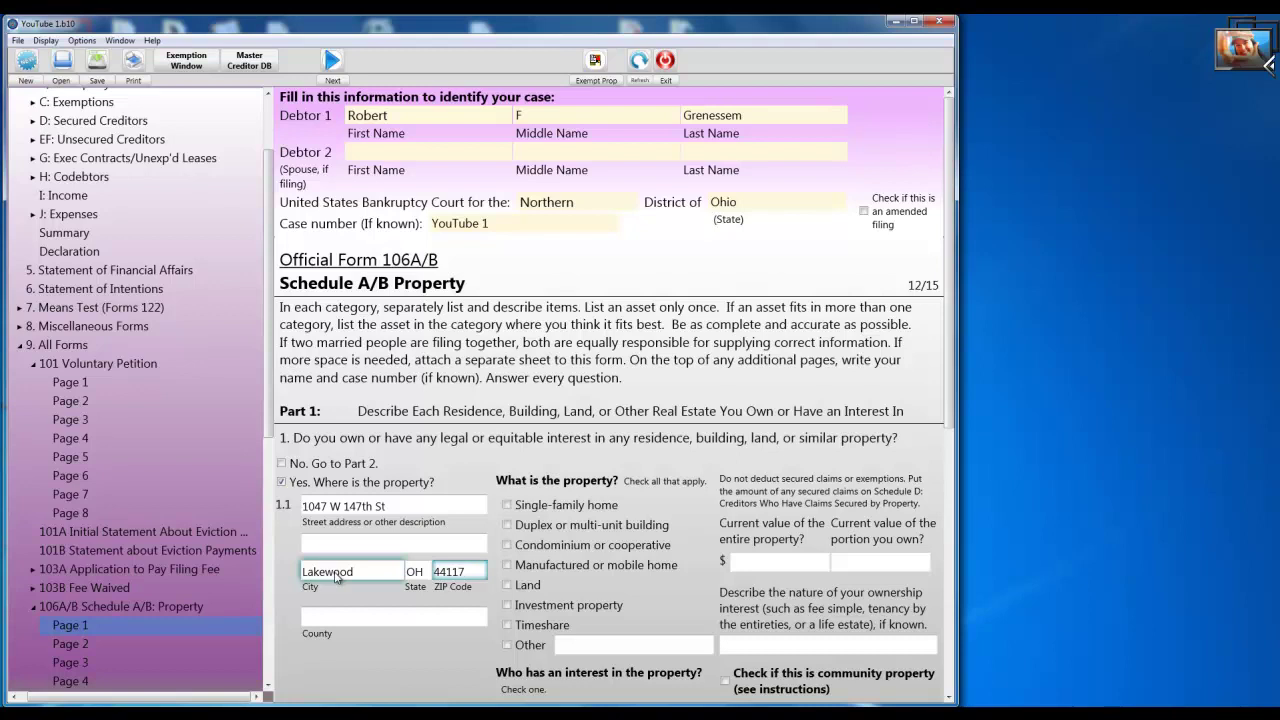
pyautogui.press('Tab')
pyautogui.write('Cuyahoga')
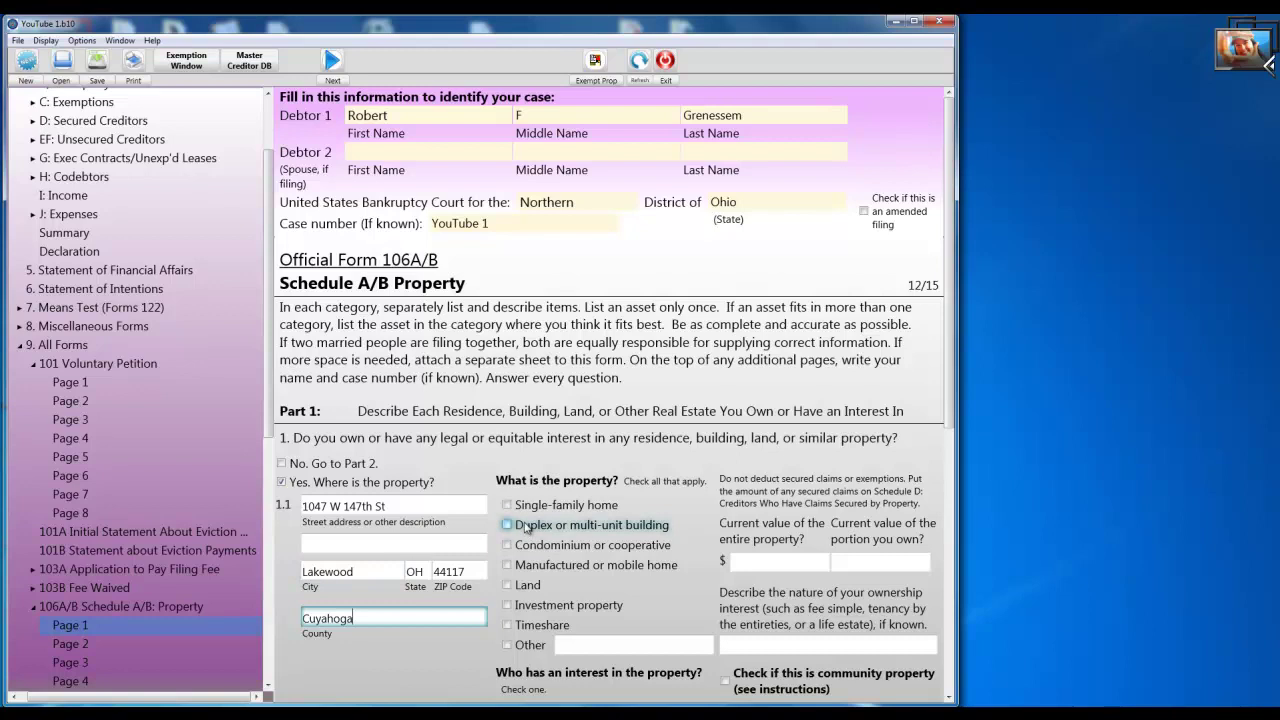
# Step: Mark the property as a single-family home owned by Debtor 1 only and set its entire current value to 225,750.00
pyautogui.click(507, 505)
pyautogui.scroll(-3, 512, 600)
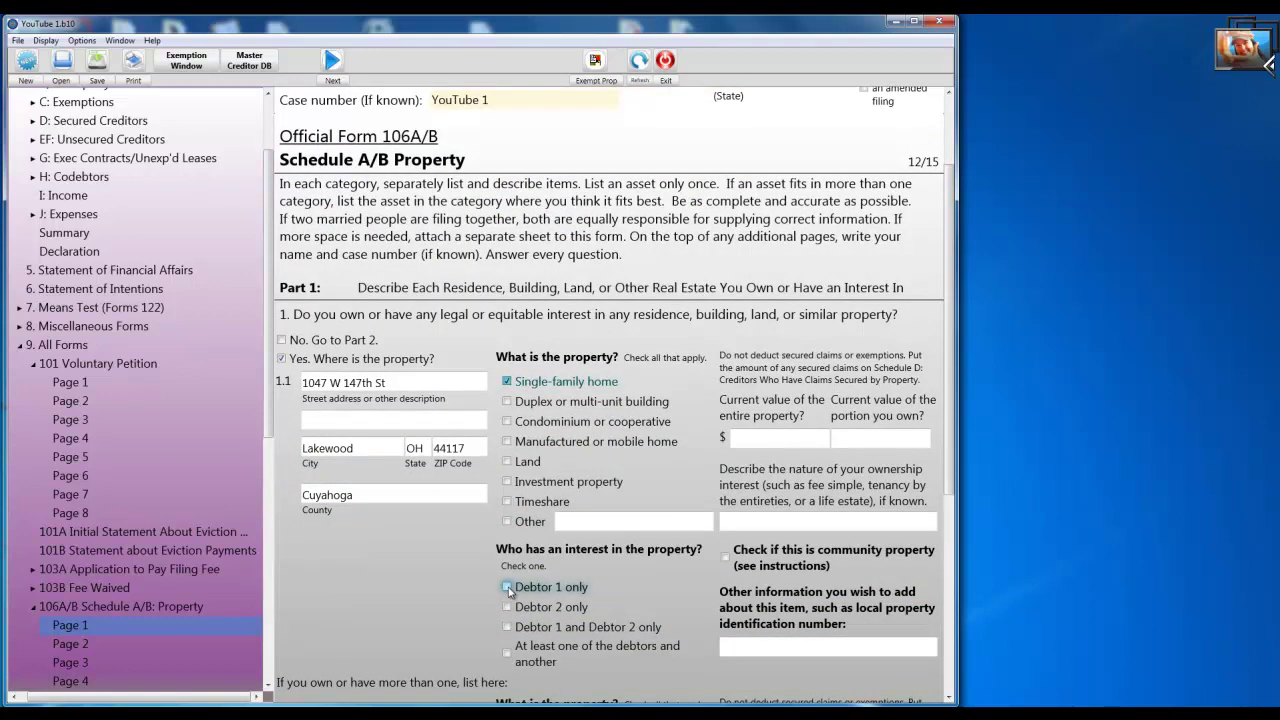
pyautogui.click(507, 587)
pyautogui.click(792, 443)
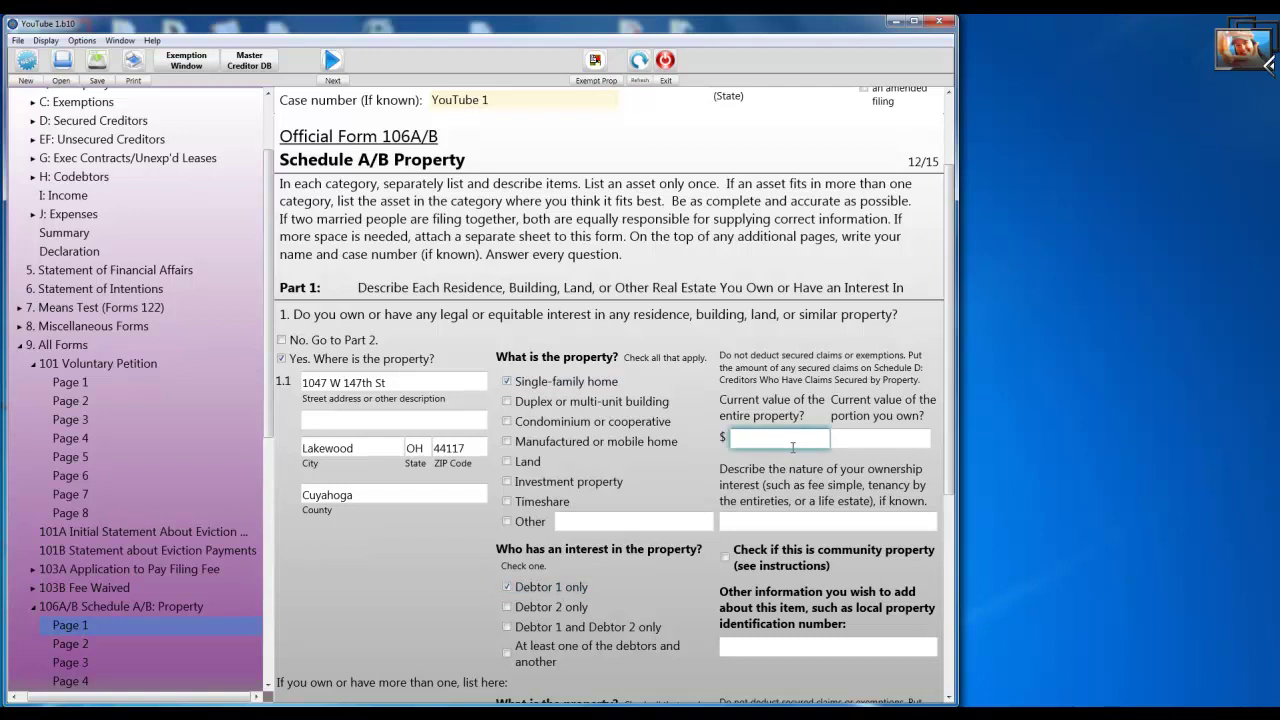
pyautogui.write('225750.00')
pyautogui.press('Tab')
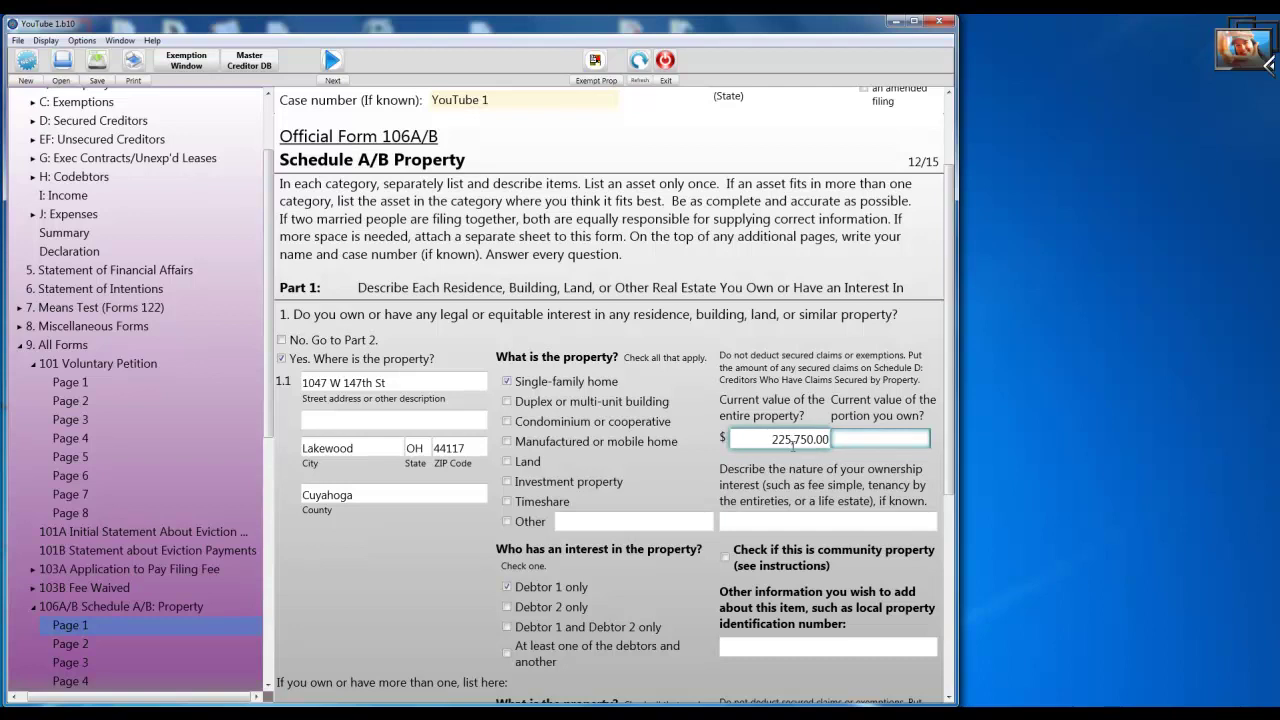
# Step: Open the YouTube 2.b10 case without saving the current one and display its Schedule A/B: Property form
pyautogui.click(17, 41)
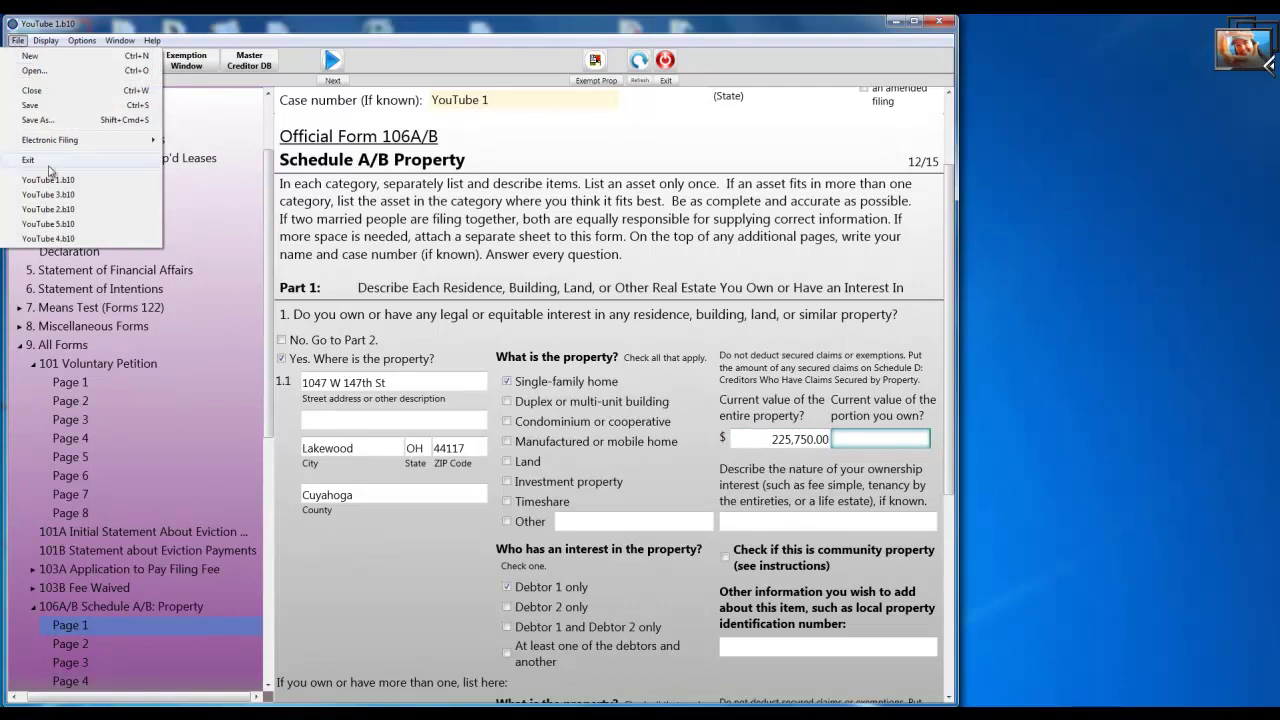
pyautogui.click(52, 210)
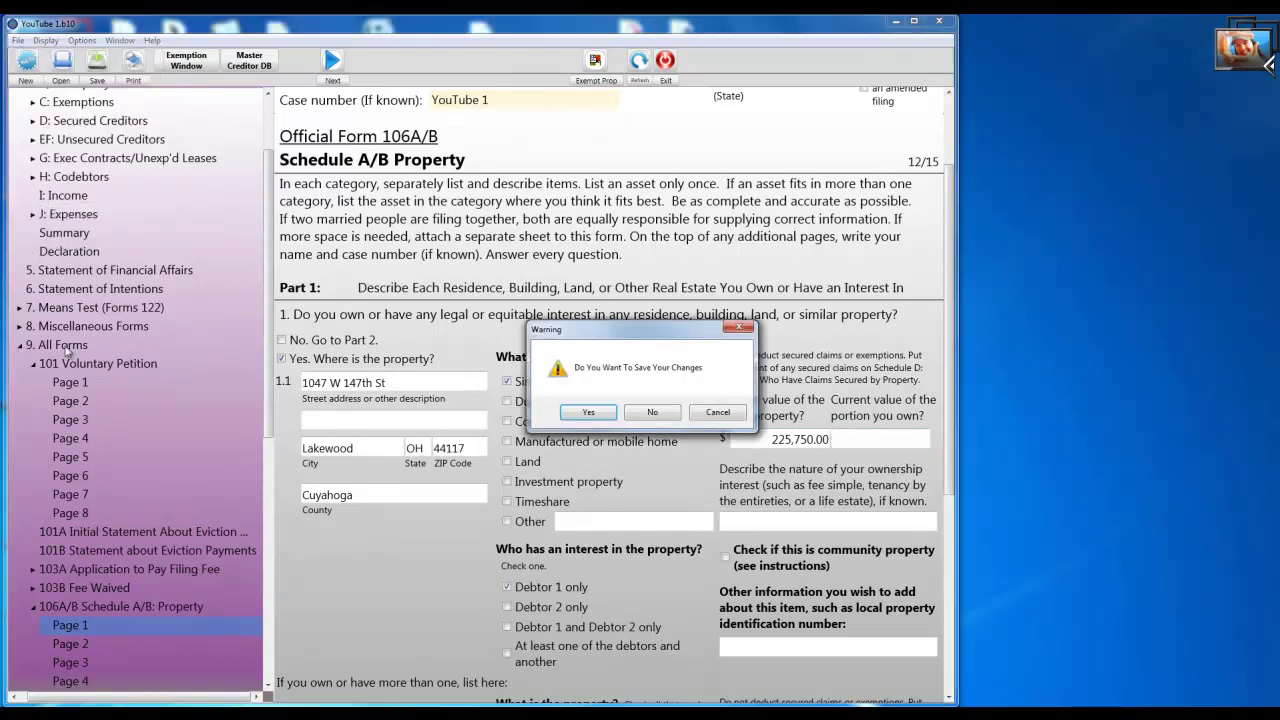
pyautogui.click(652, 413)
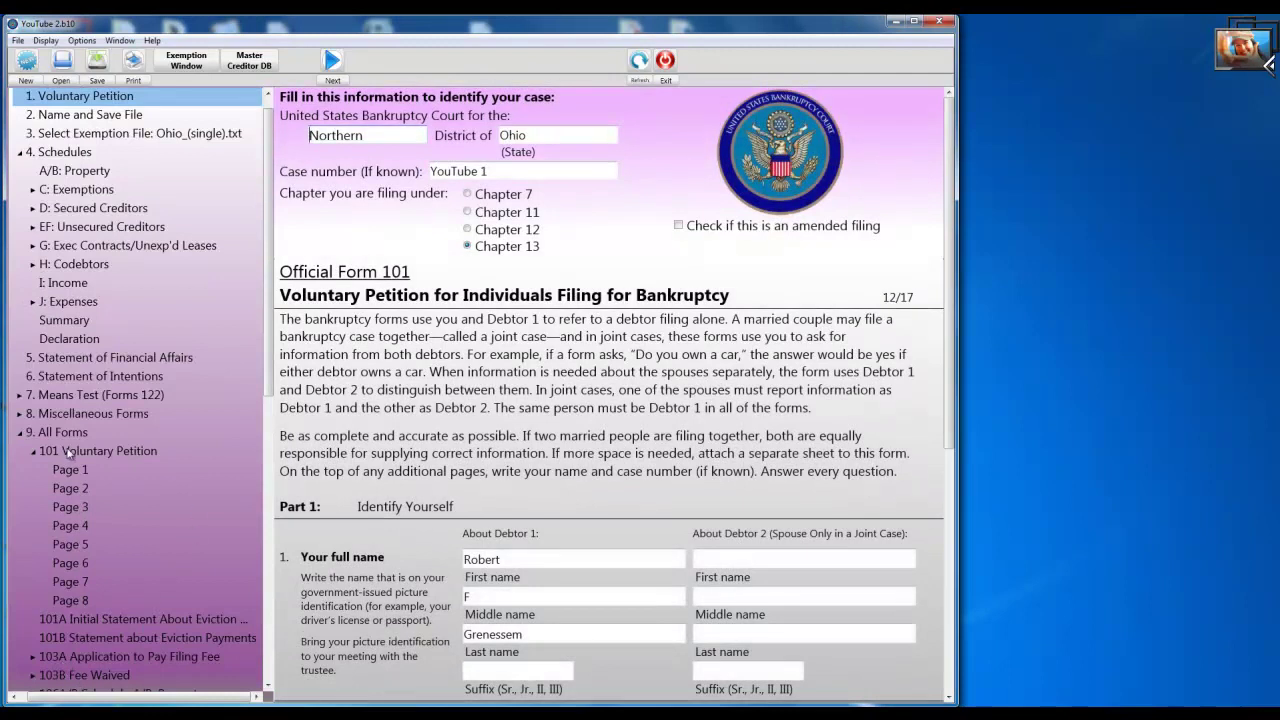
pyautogui.moveTo(270, 352); pyautogui.dragTo(270, 349)
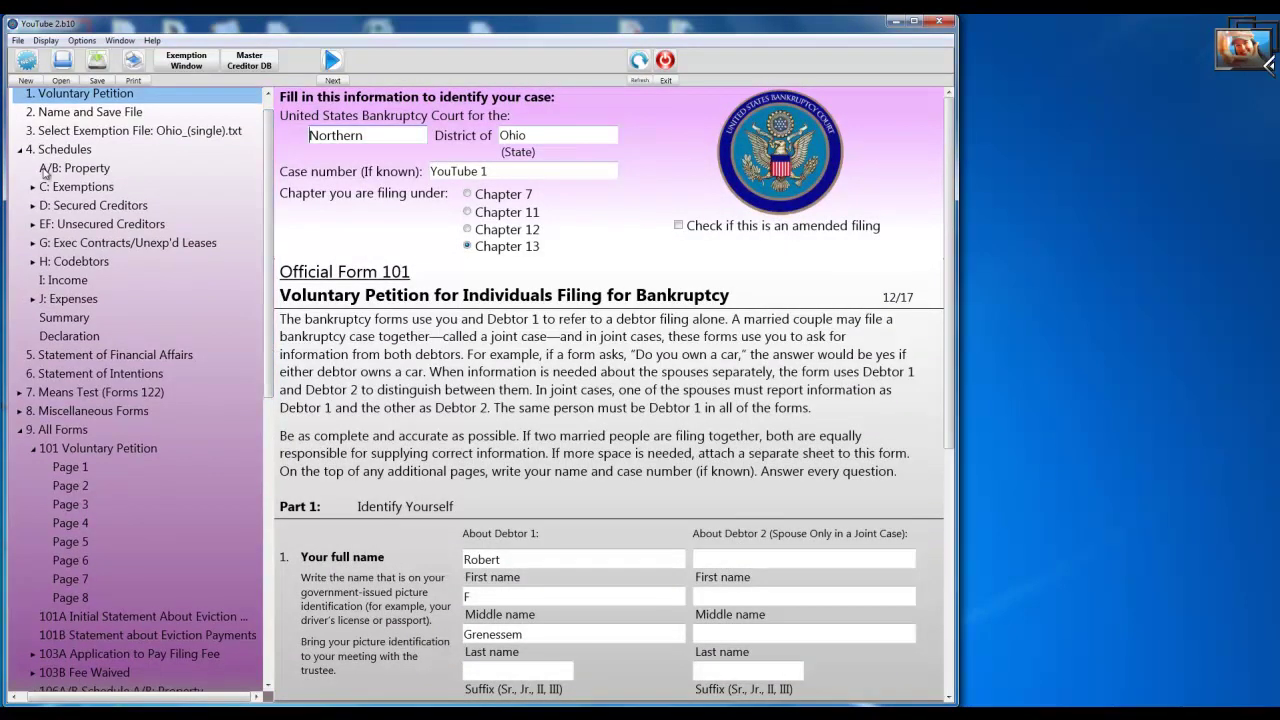
pyautogui.click(44, 171)
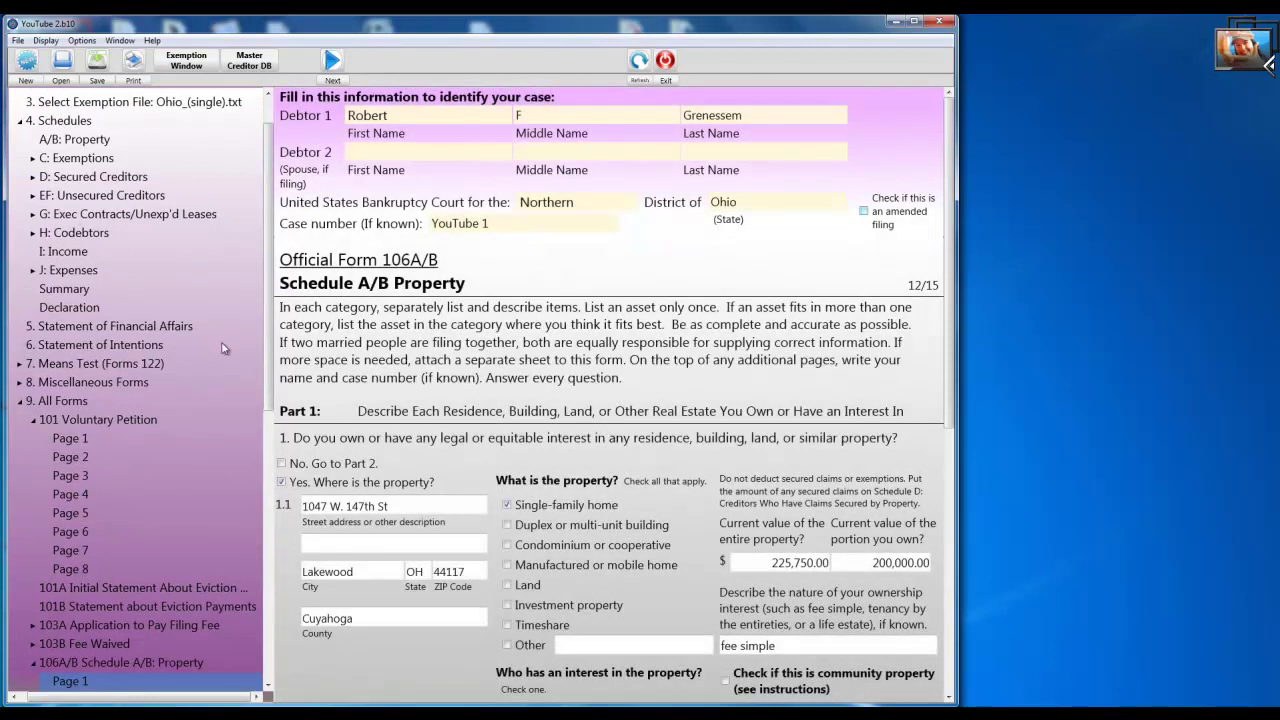
# Step: Open page 1 of Schedule C and choose to claim state and federal nonbankruptcy exemptions
pyautogui.scroll(-2, 263, 411)
pyautogui.scroll(-4, 250, 435)
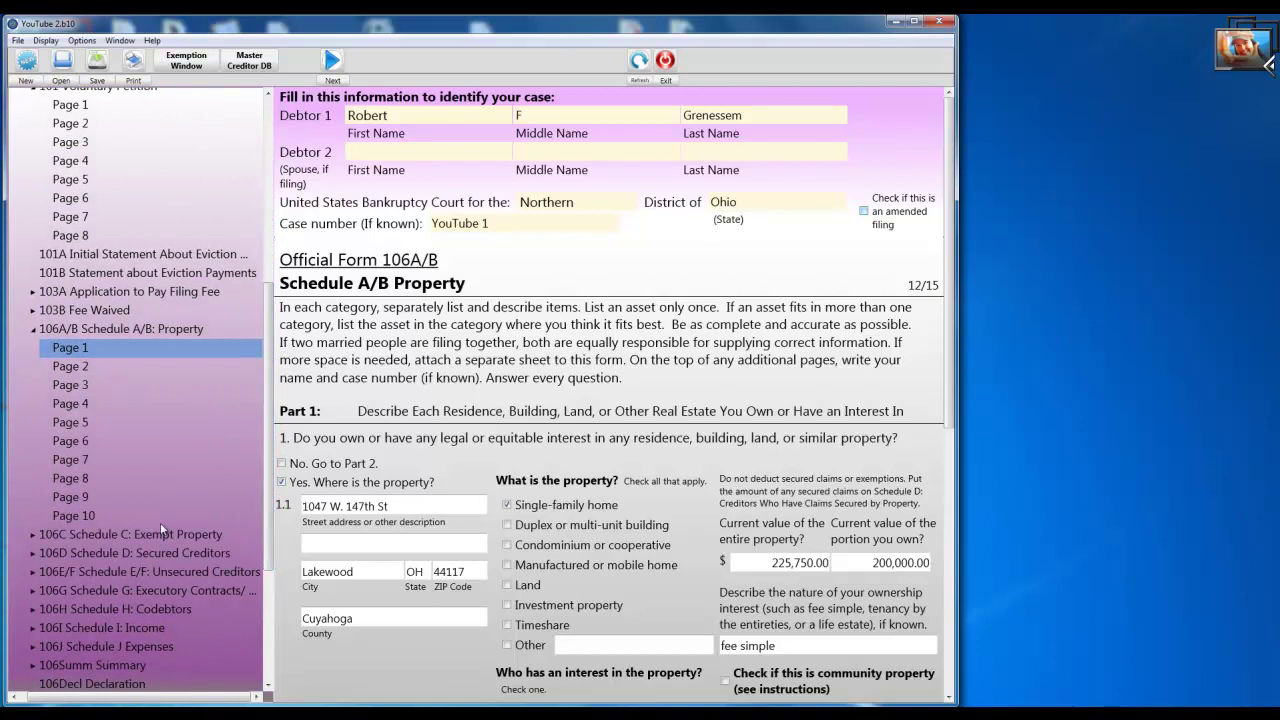
pyautogui.click(33, 535)
pyautogui.click(66, 553)
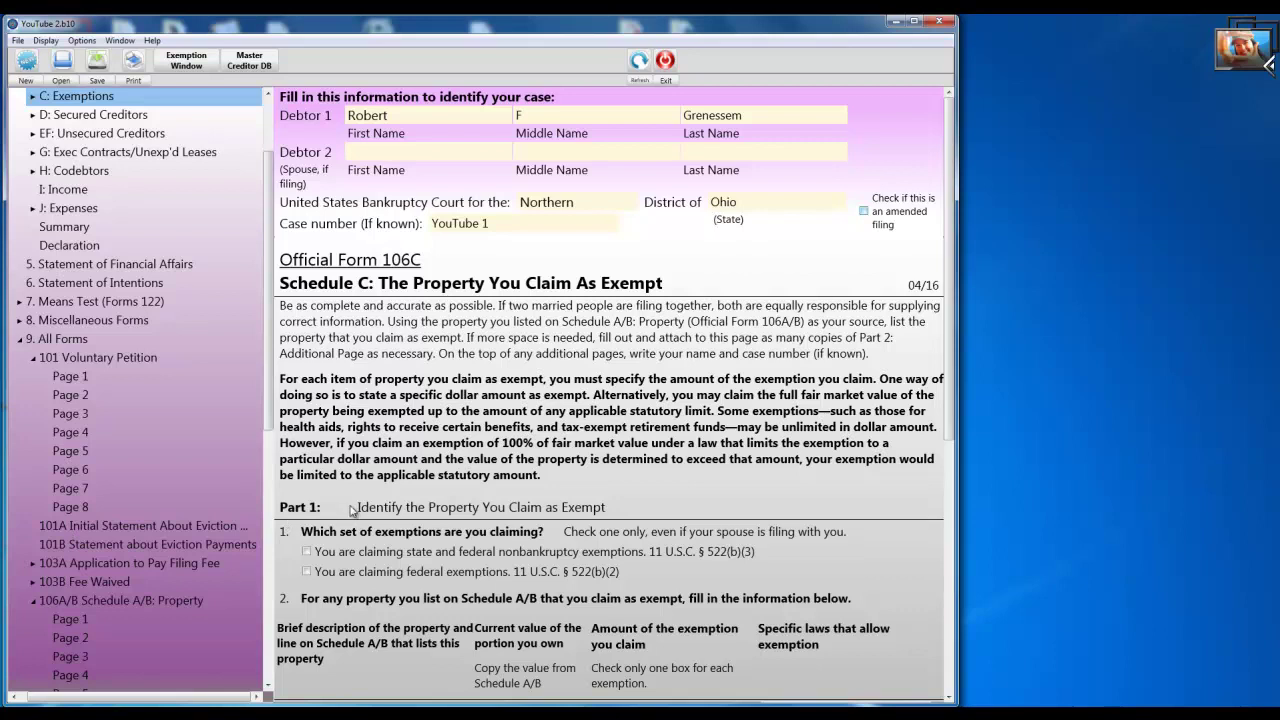
pyautogui.scroll(-3, 352, 510)
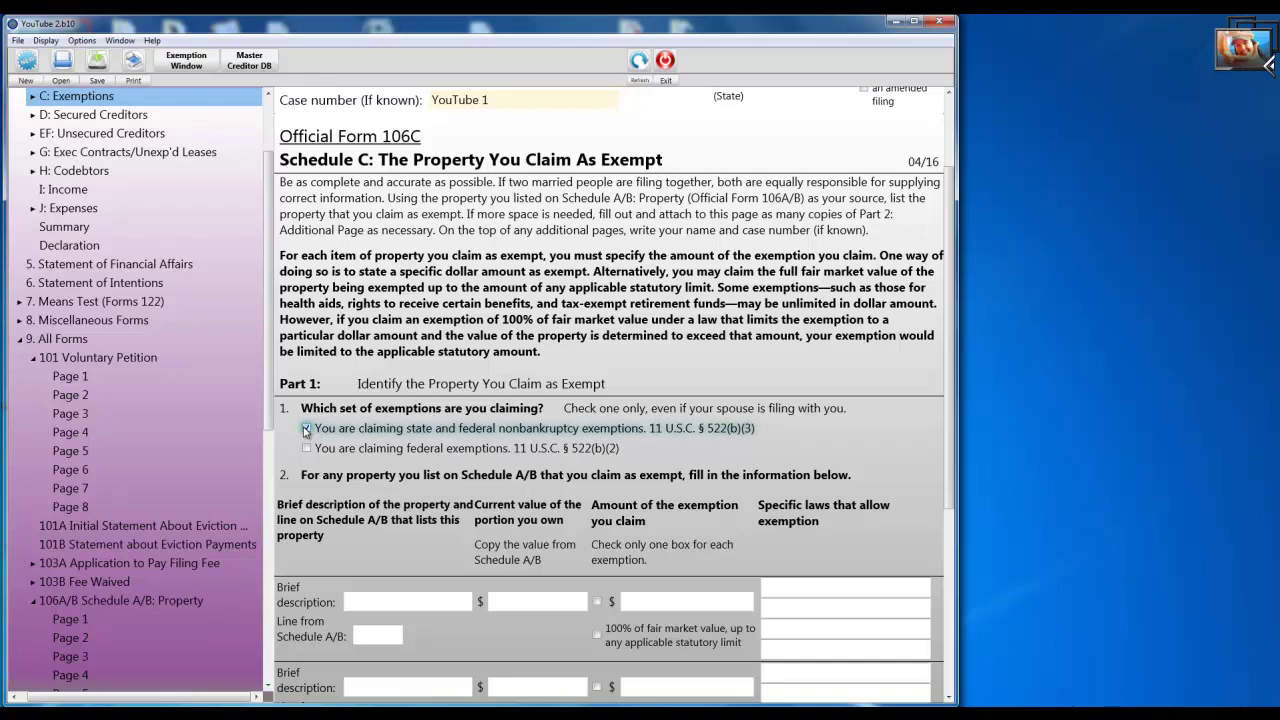
pyautogui.scroll(-5, 305, 430)
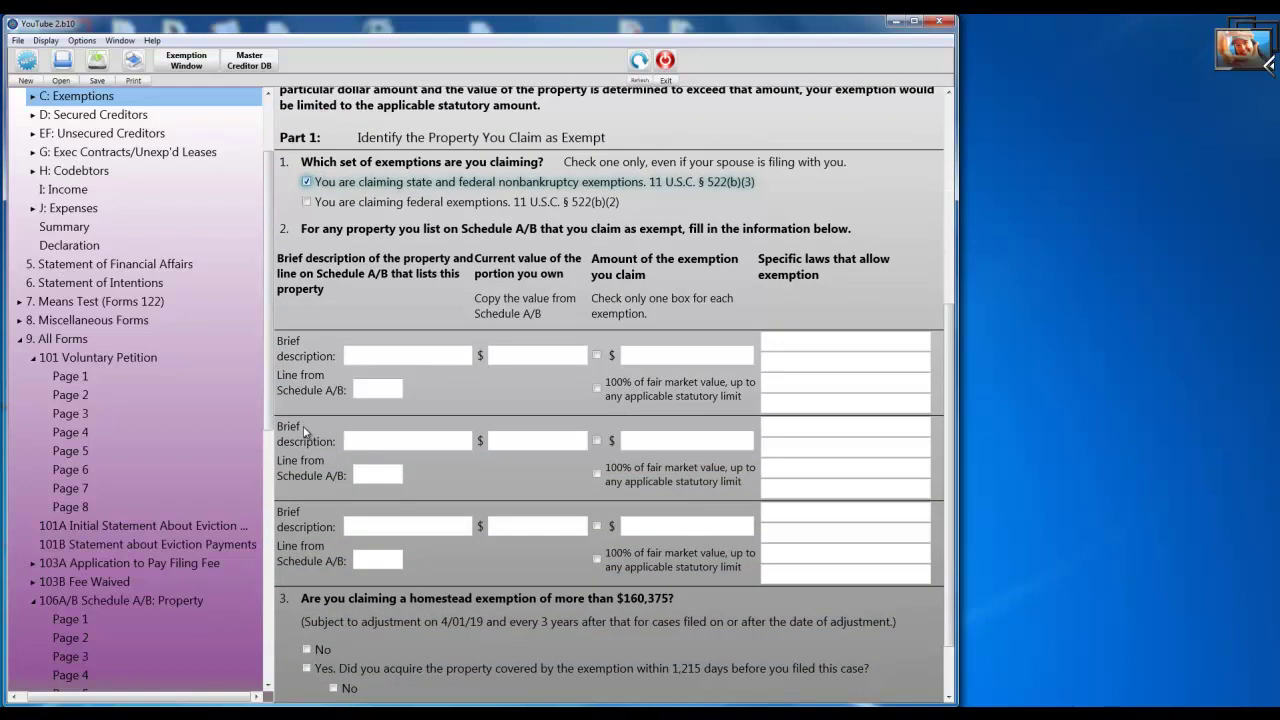
# Step: Open the Exemption Window and move it clear of the first entry row on Schedule C
pyautogui.click(364, 357)
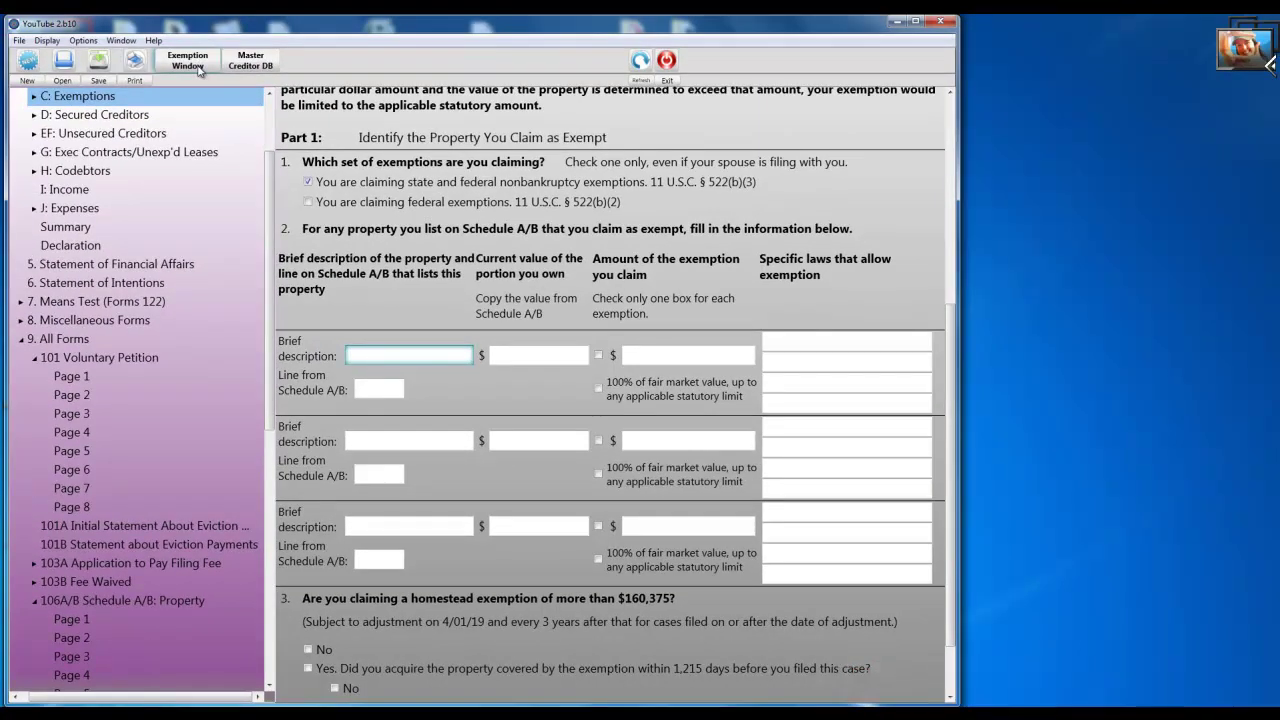
pyautogui.click(188, 60)
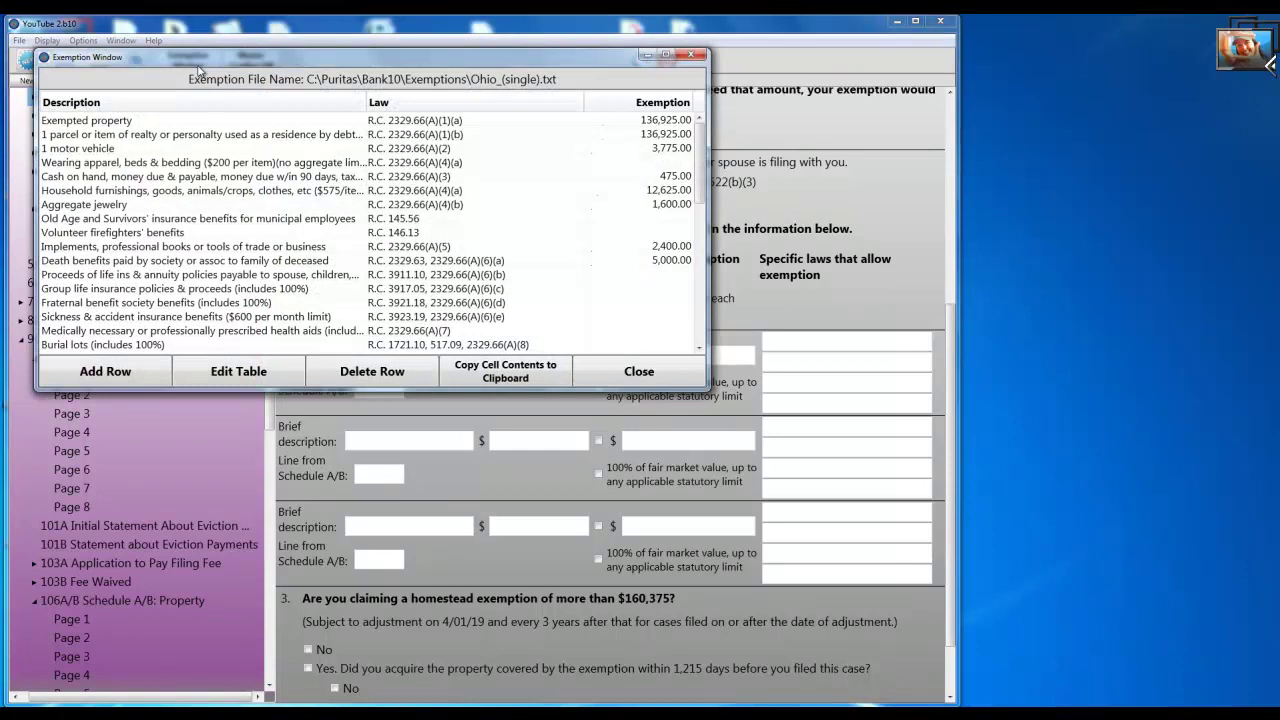
pyautogui.moveTo(212, 63); pyautogui.dragTo(626, 75)
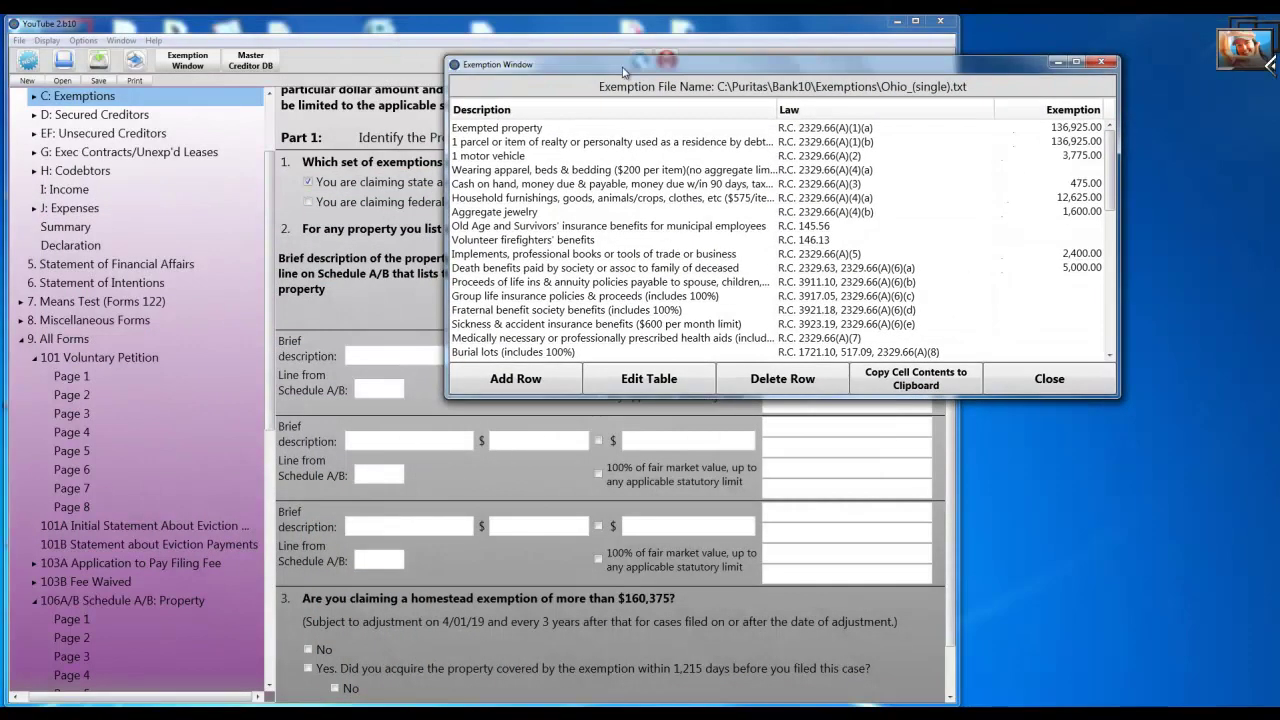
pyautogui.moveTo(748, 67); pyautogui.dragTo(823, 432)
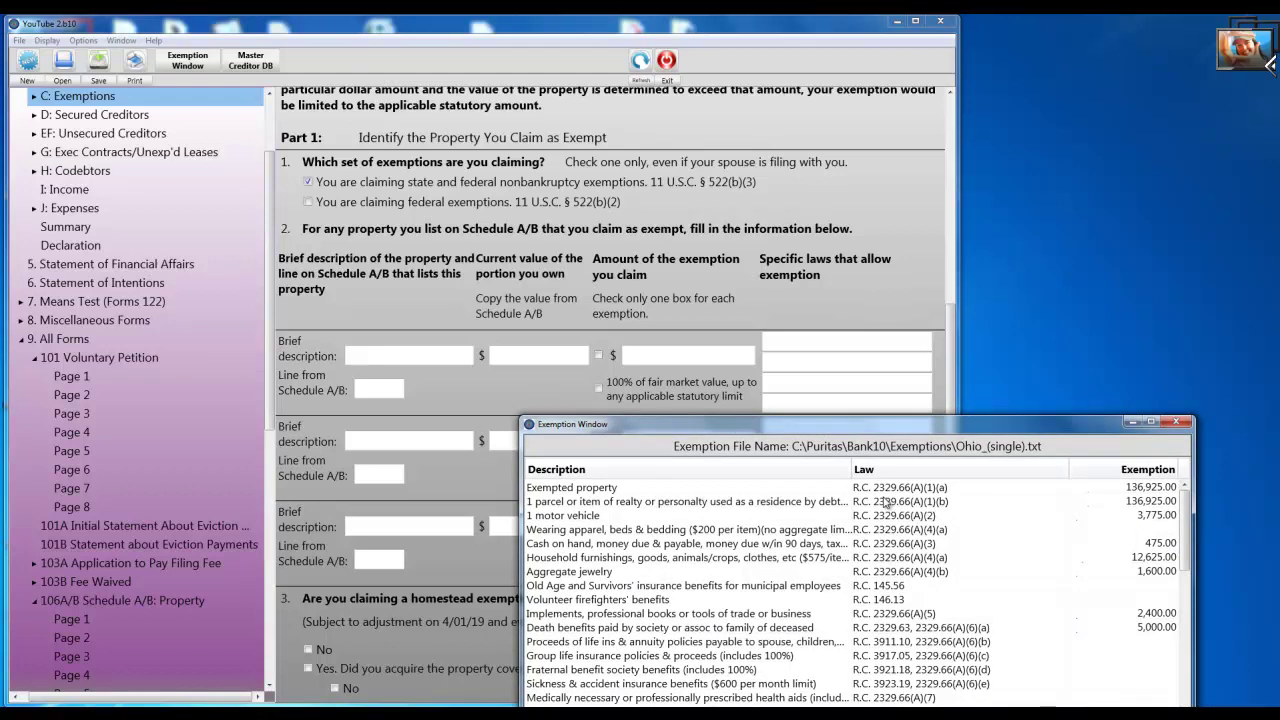
# Step: Describe the first exempt property by its address, with current value 225,750.00, Schedule A/B line 1.1 and 100% of fair market value claimed
pyautogui.click(456, 356)
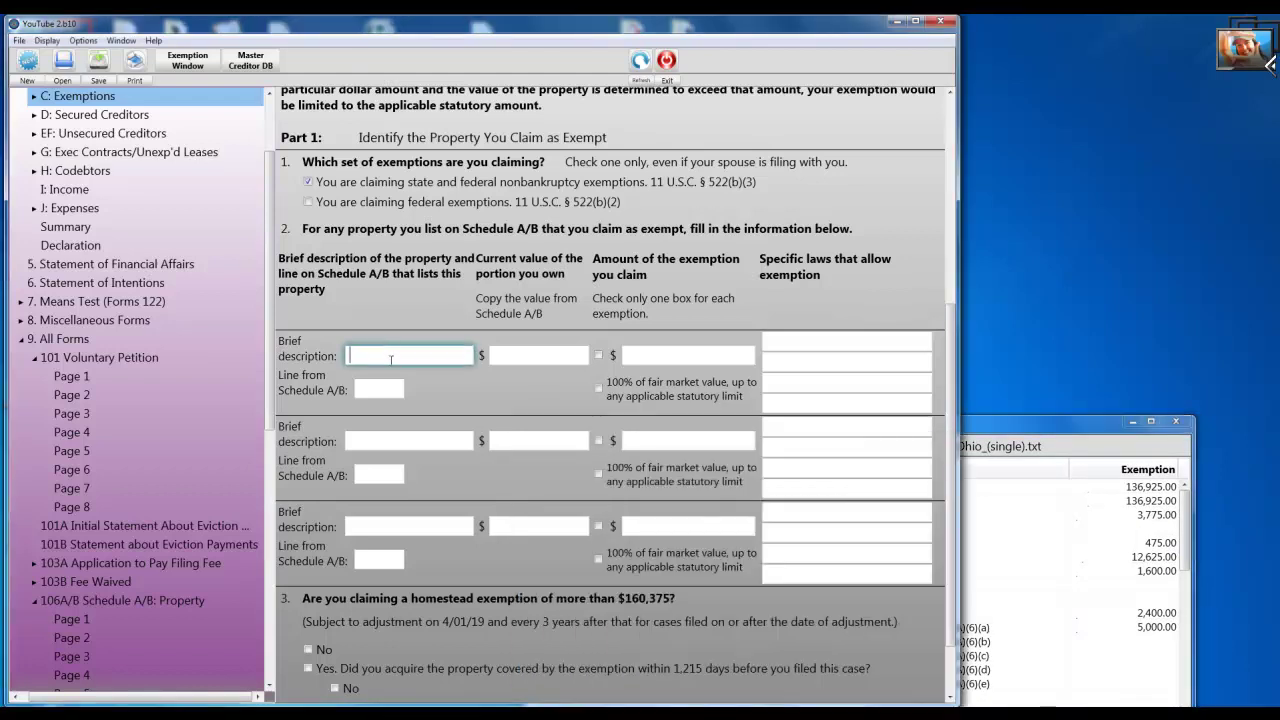
pyautogui.write('1047 W 146 Lakewood')
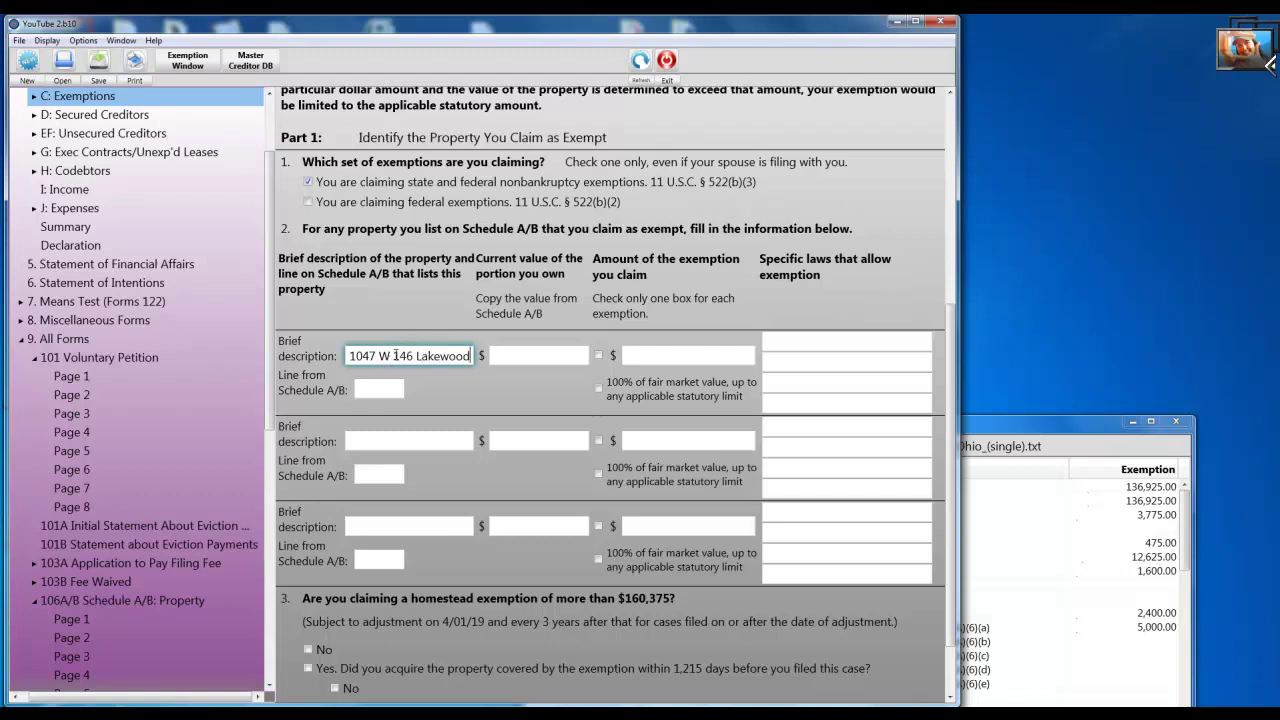
pyautogui.click(520, 357)
pyautogui.write('225')
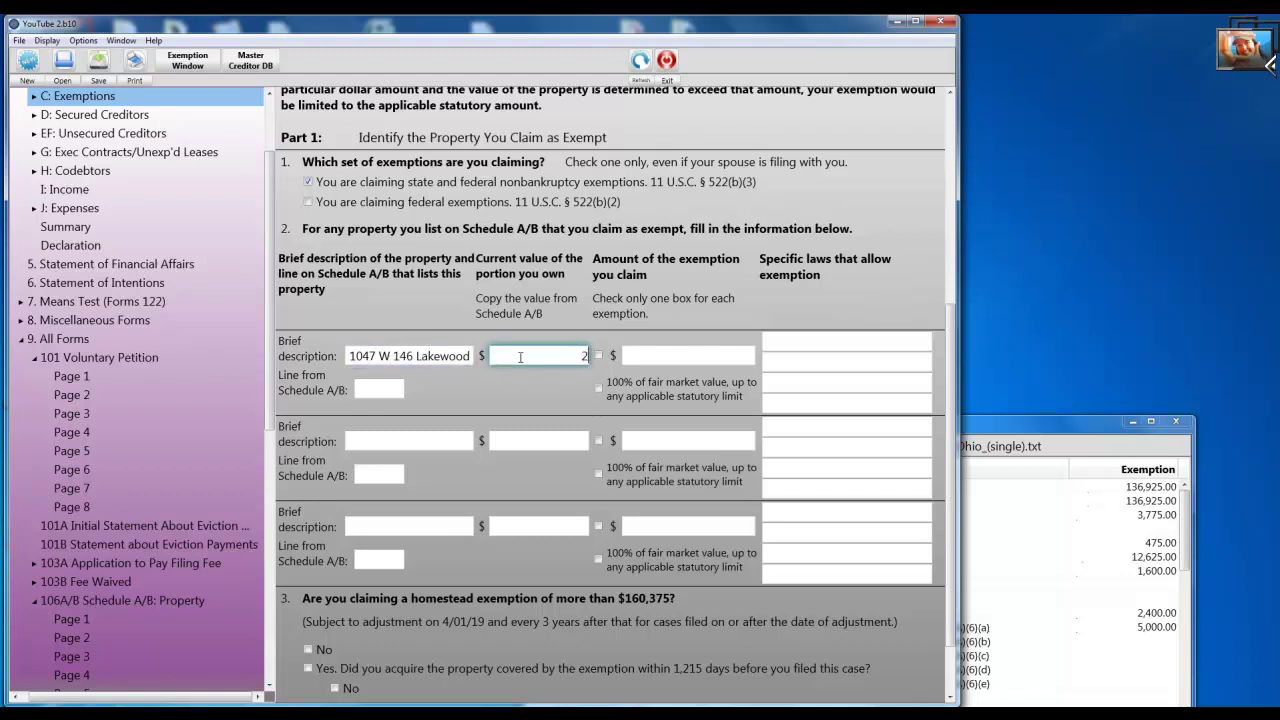
pyautogui.write('50.00')
pyautogui.click(379, 389)
pyautogui.write('1.1')
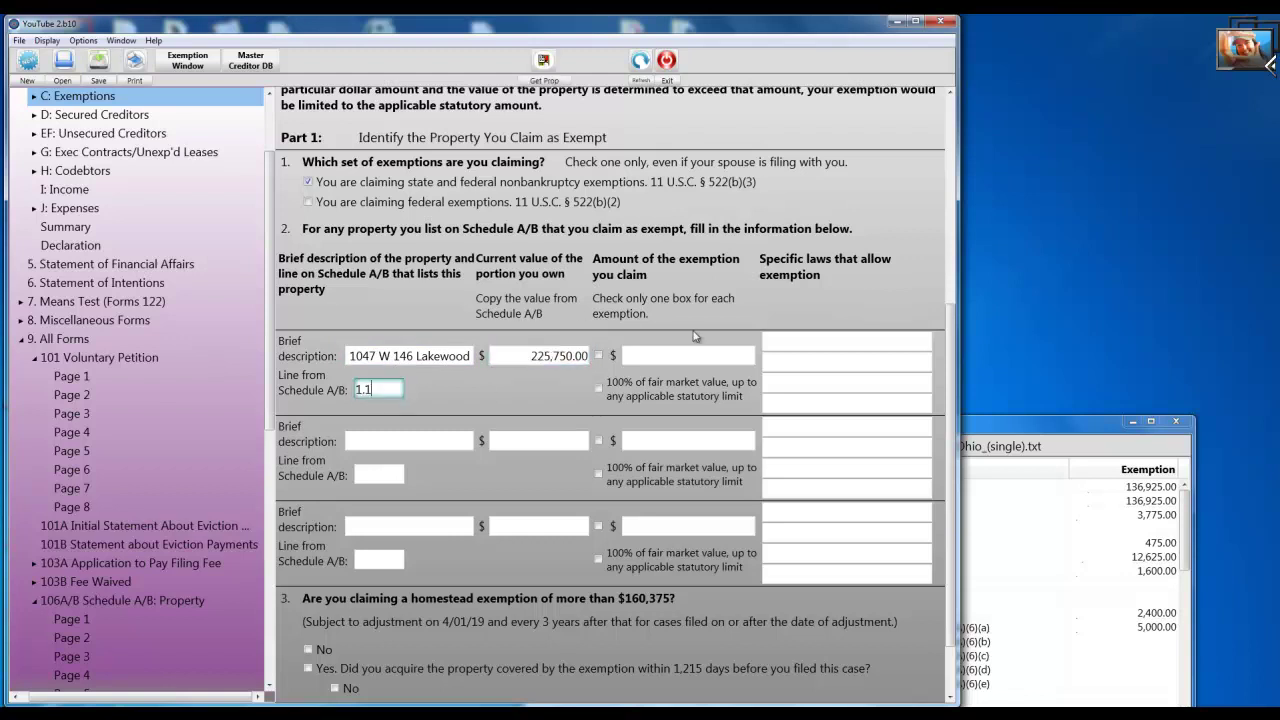
pyautogui.click(598, 388)
# Step: Copy the residence exemption law R.C. 2329.66(A)(1)(b) from the Exemption Window into the first exempt property's specific laws
pyautogui.click(811, 360)
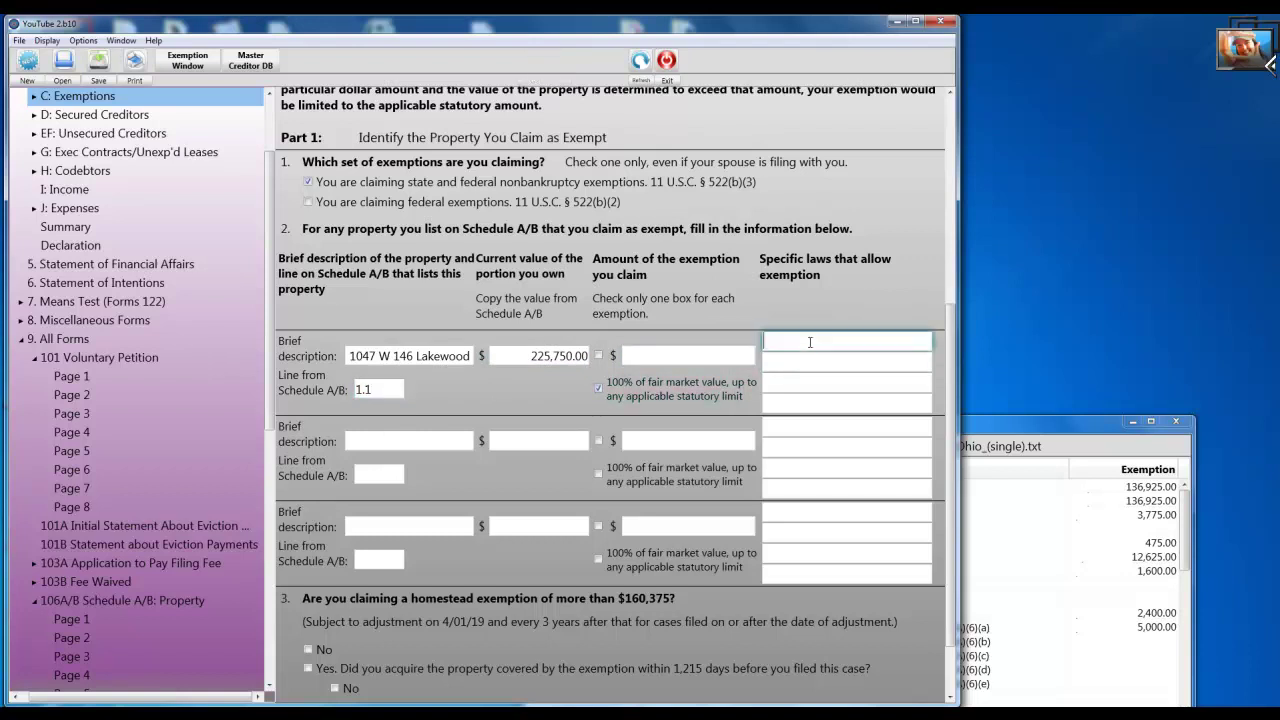
pyautogui.click(1019, 432)
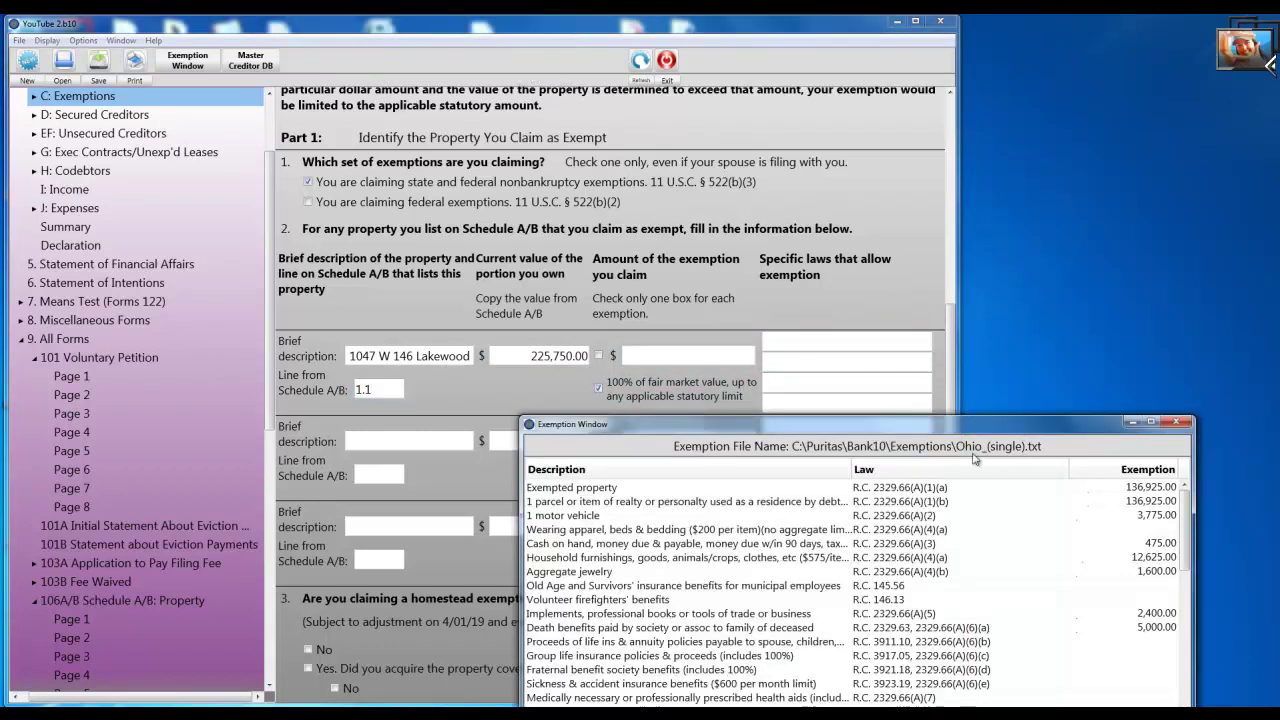
pyautogui.click(938, 506)
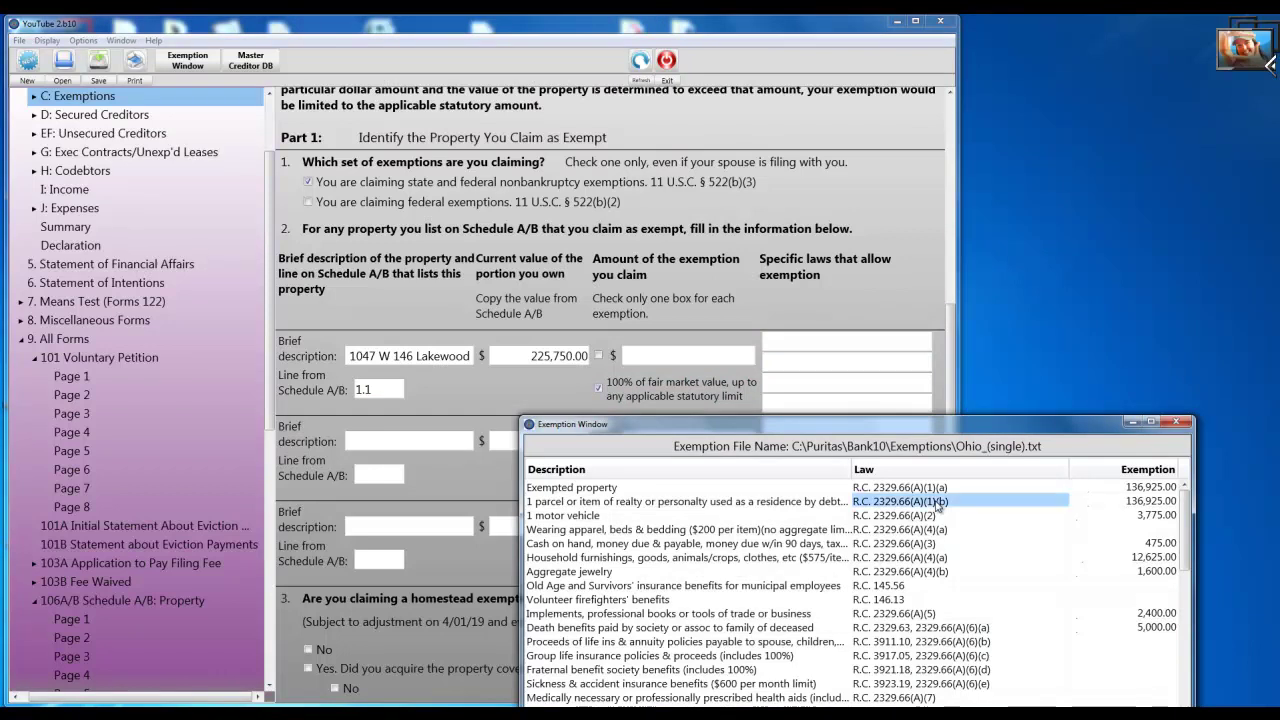
pyautogui.moveTo(931, 433); pyautogui.dragTo(927, 388)
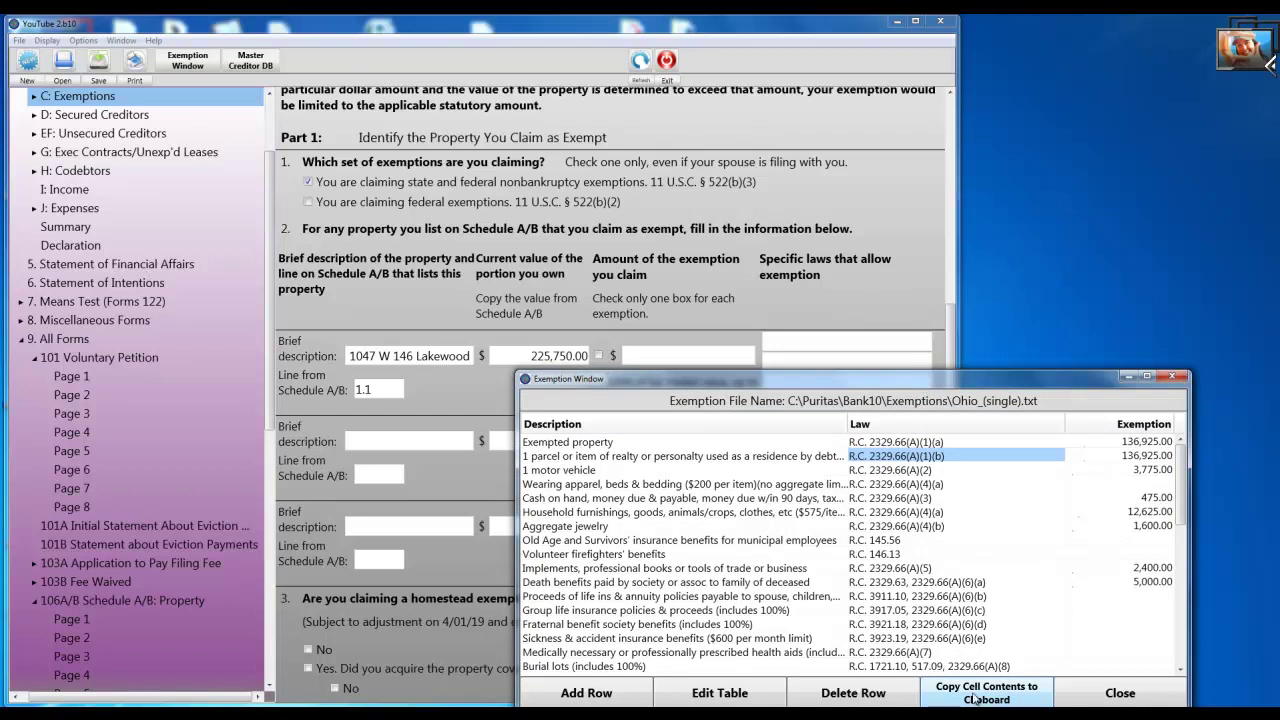
pyautogui.click(975, 699)
pyautogui.click(785, 342)
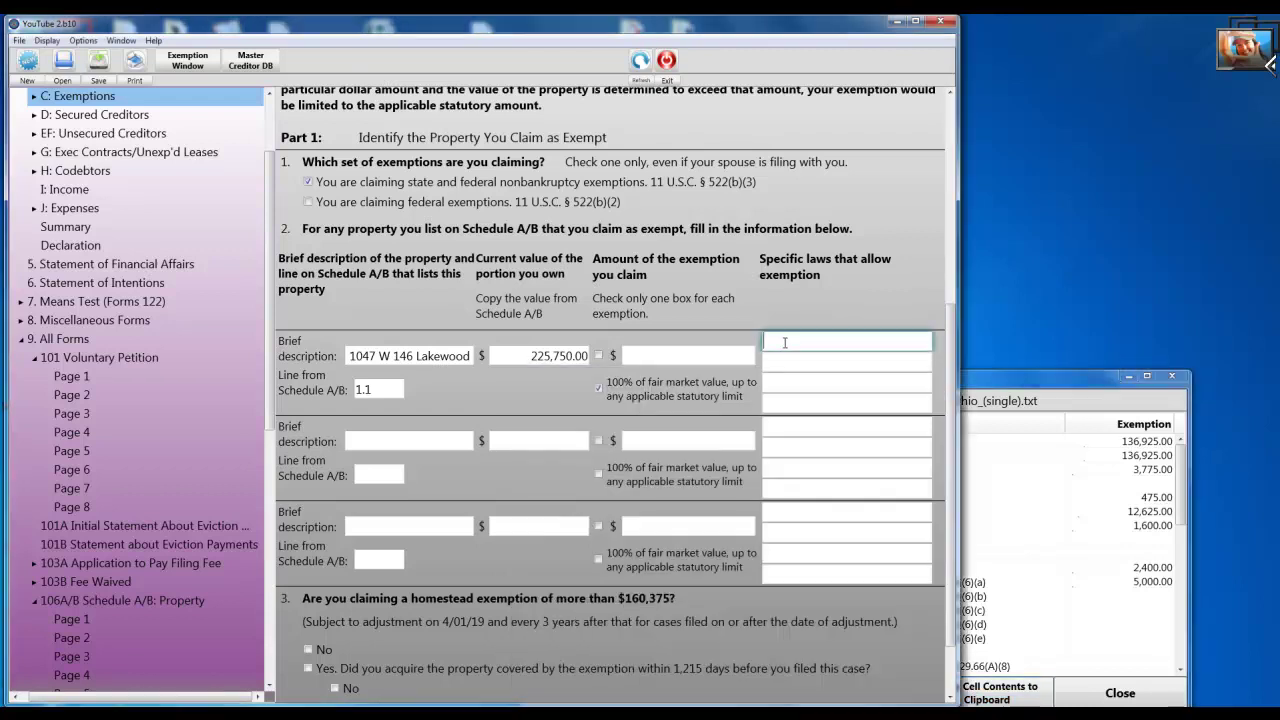
pyautogui.rightClick(786, 347)
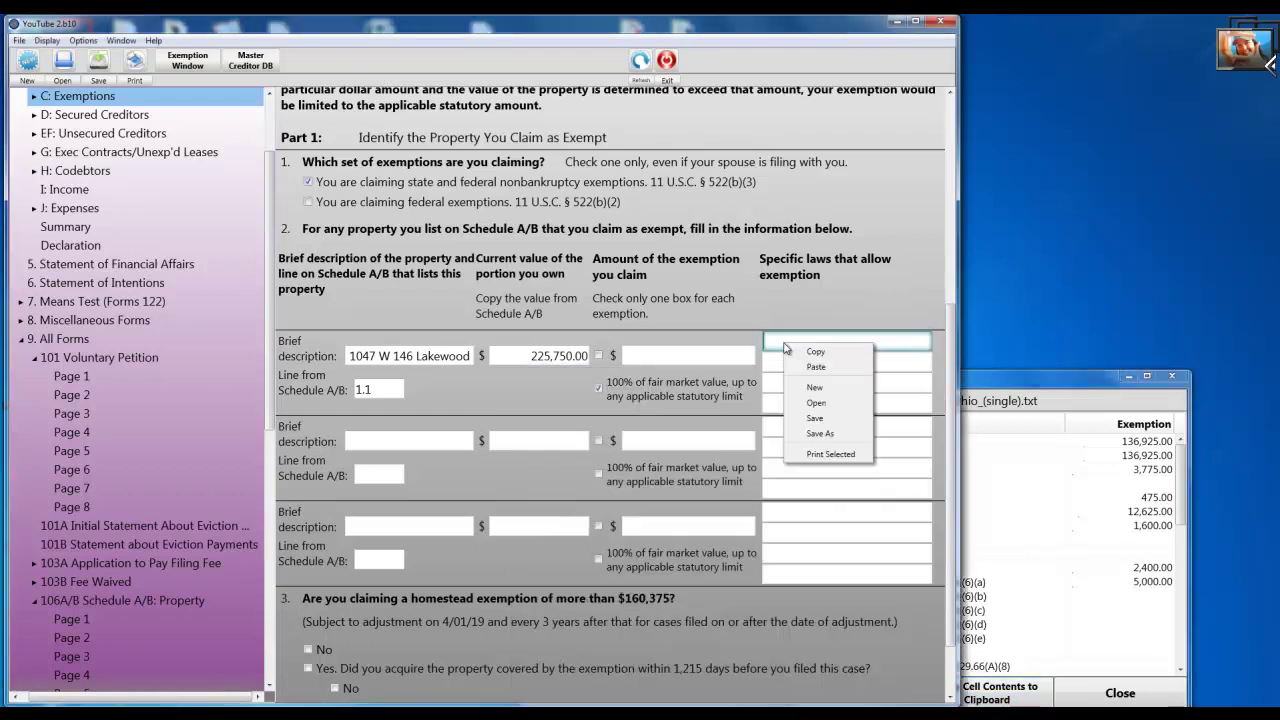
pyautogui.click(800, 366)
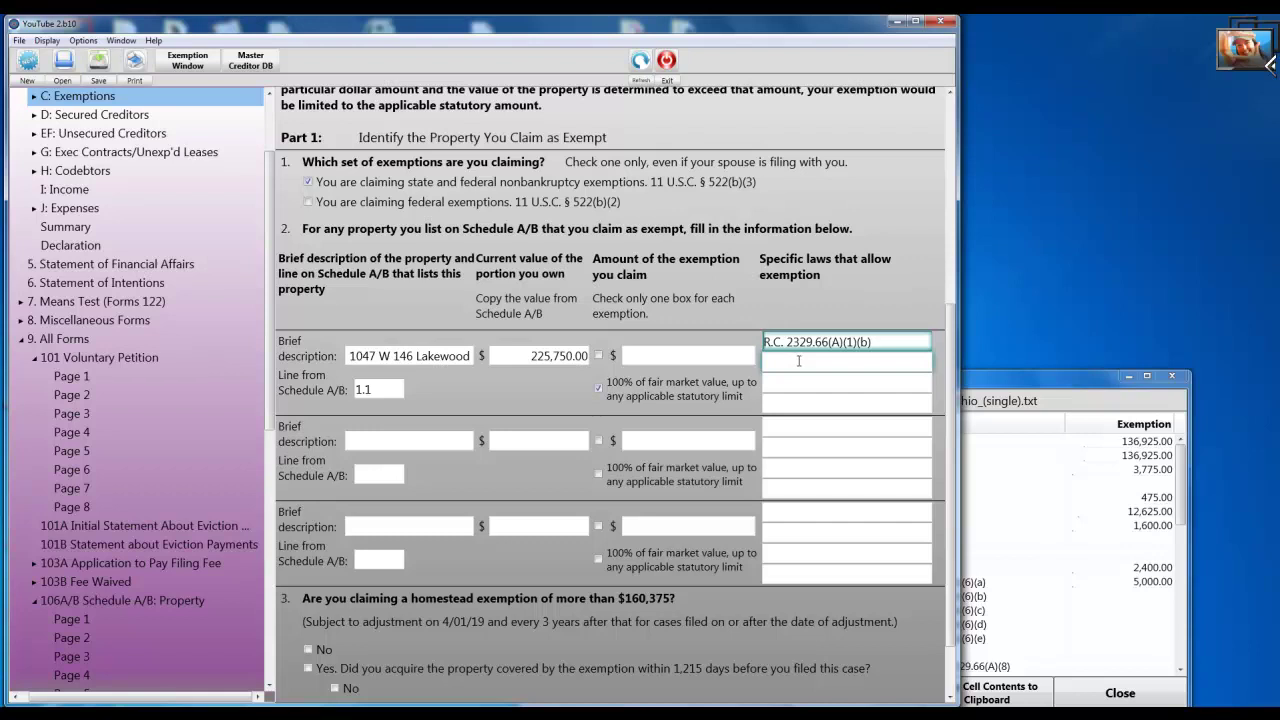
# Step: Open the YouTube 3.b10 case without saving the changes to the current one
pyautogui.click(20, 41)
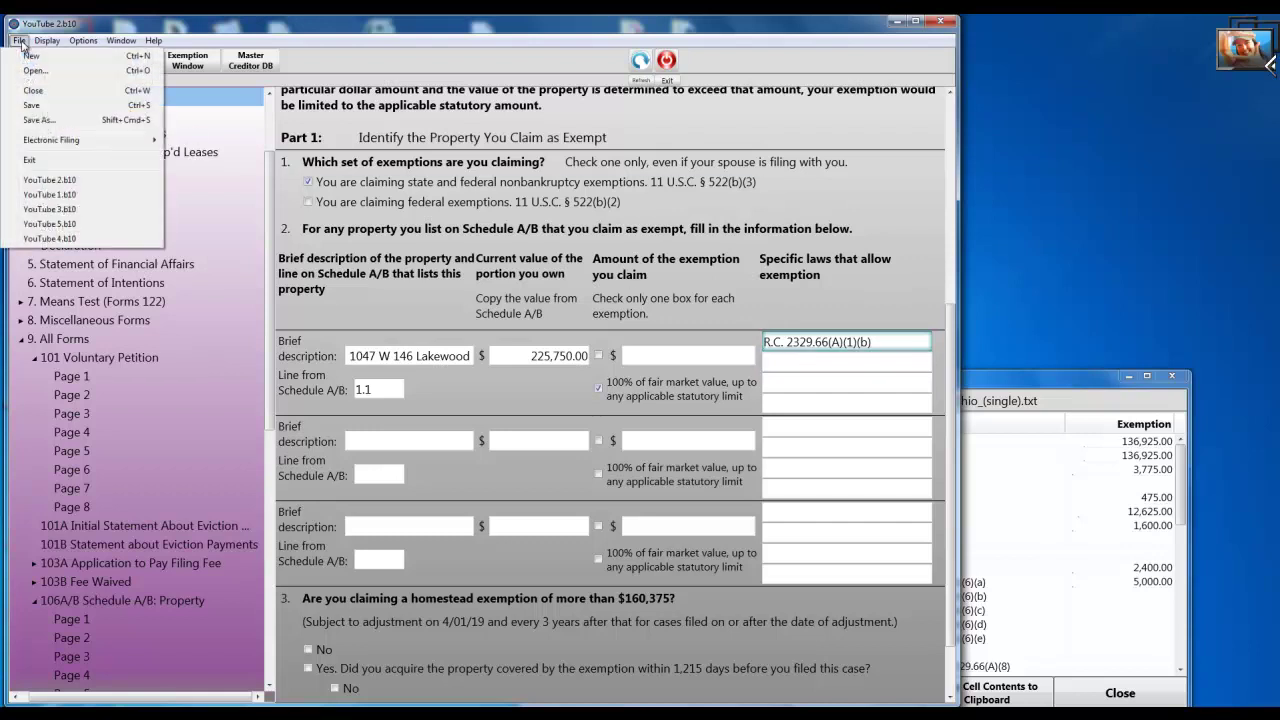
pyautogui.click(55, 210)
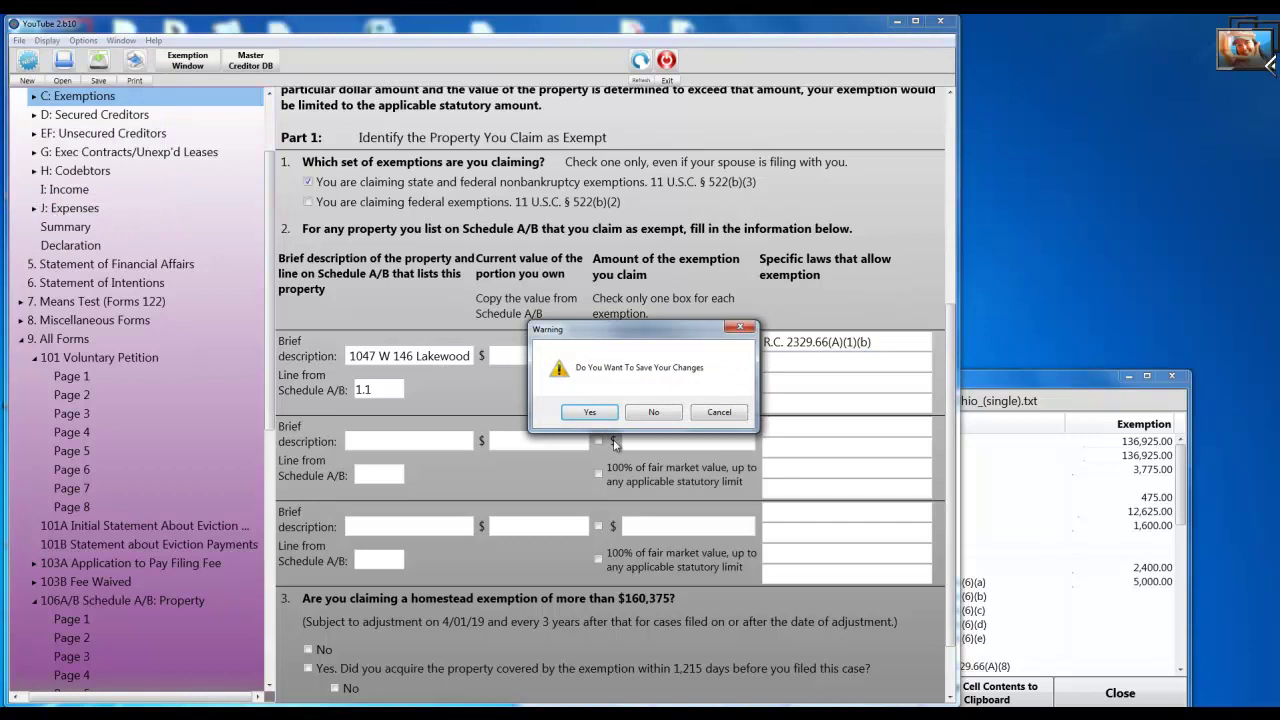
pyautogui.click(654, 413)
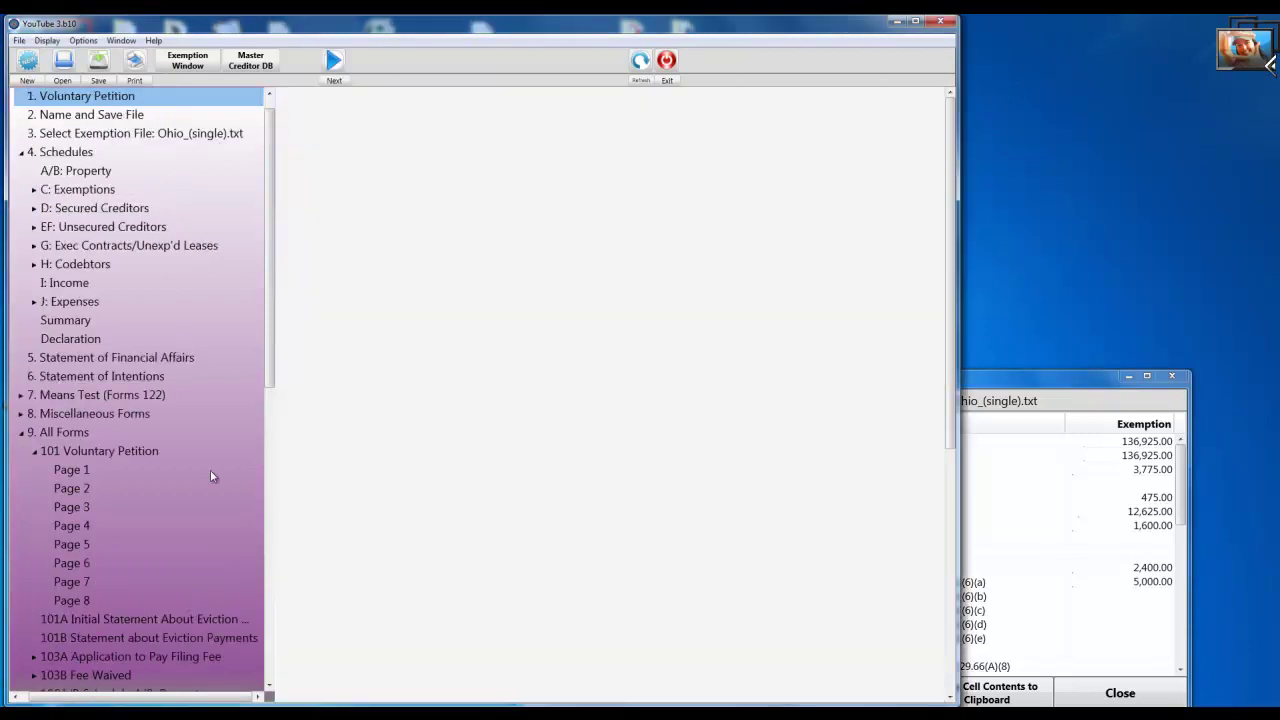
# Step: Review the exempt property entries and the homestead exemption answer on page 1 of Schedule C
pyautogui.scroll(-7, 225, 463)
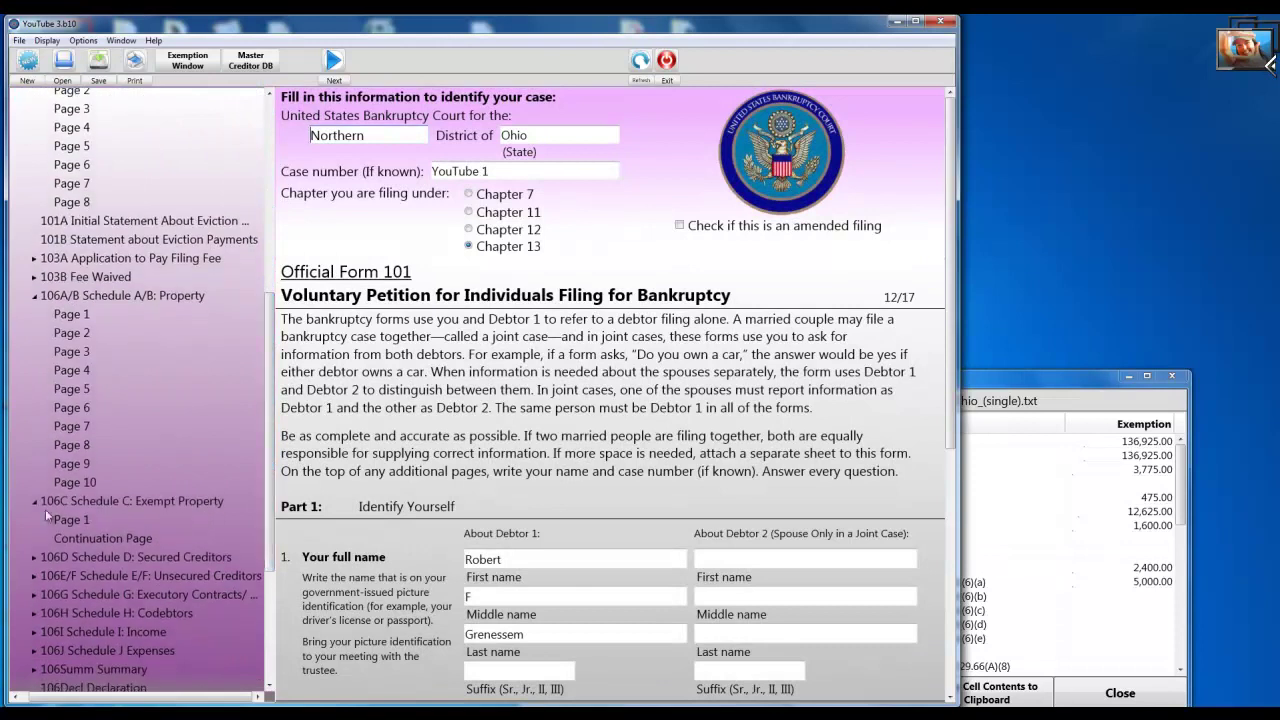
pyautogui.click(58, 520)
pyautogui.scroll(-5, 688, 430)
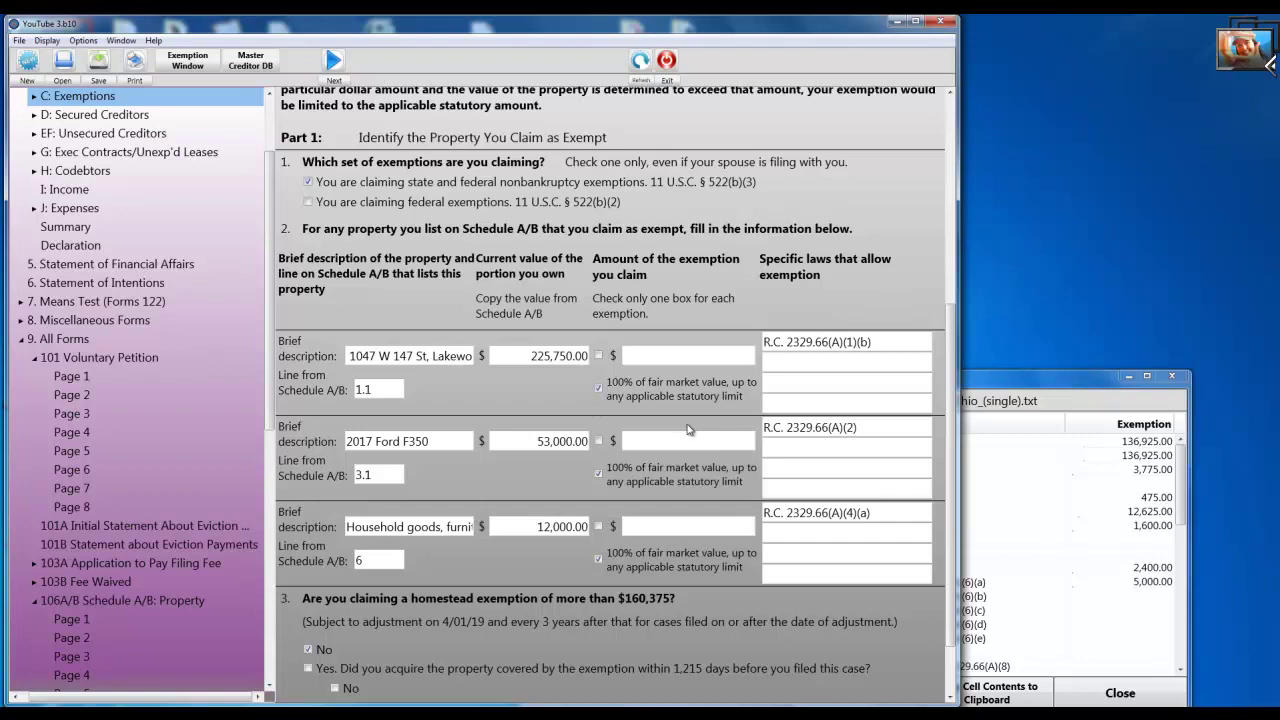
pyautogui.moveTo(954, 334); pyautogui.dragTo(954, 355)
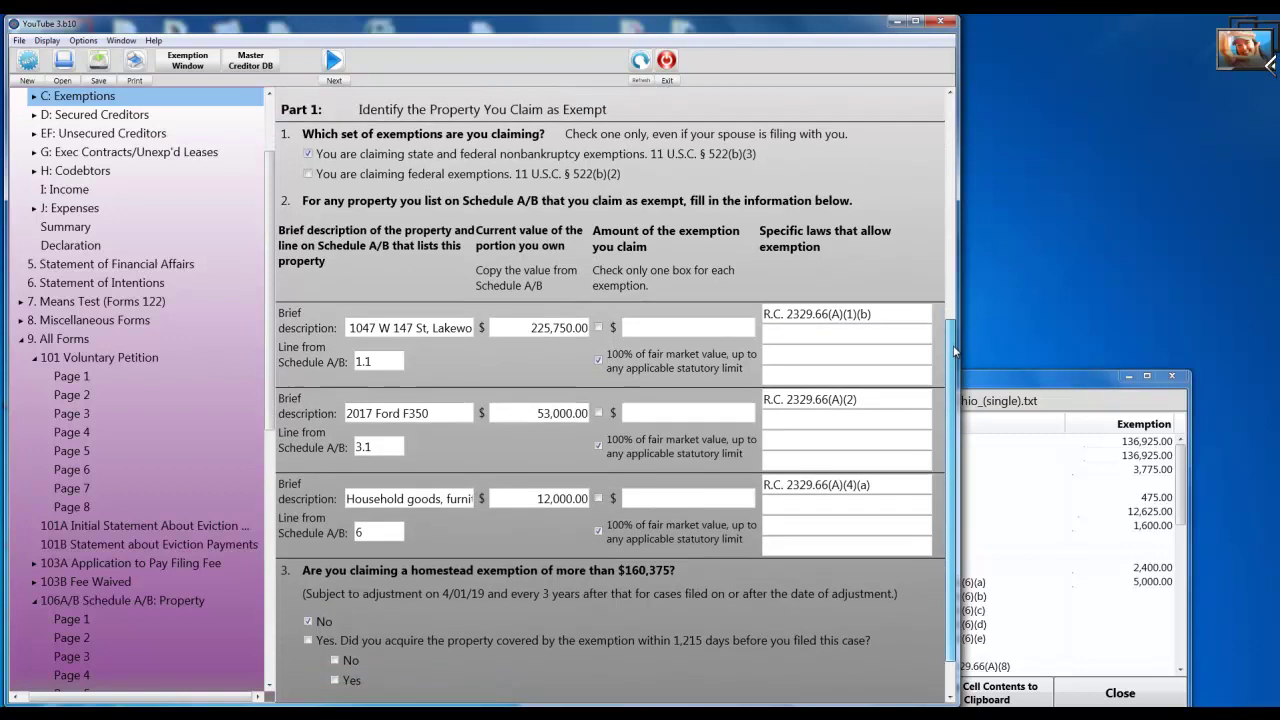